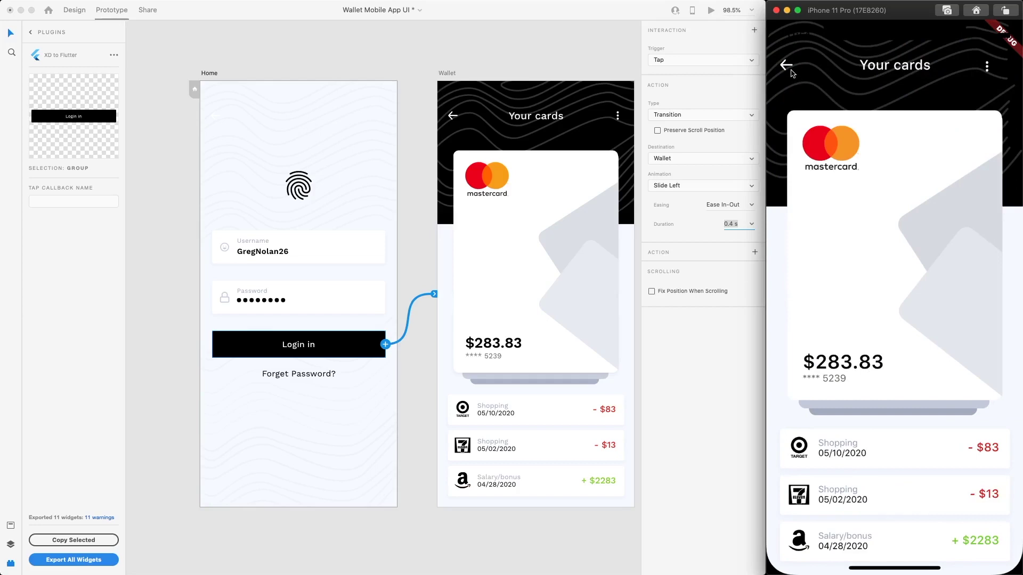
Set the Wallet back arrow's transition to Home to Slide Right with Wind Up easing and a 1 s duration
click(452, 118)
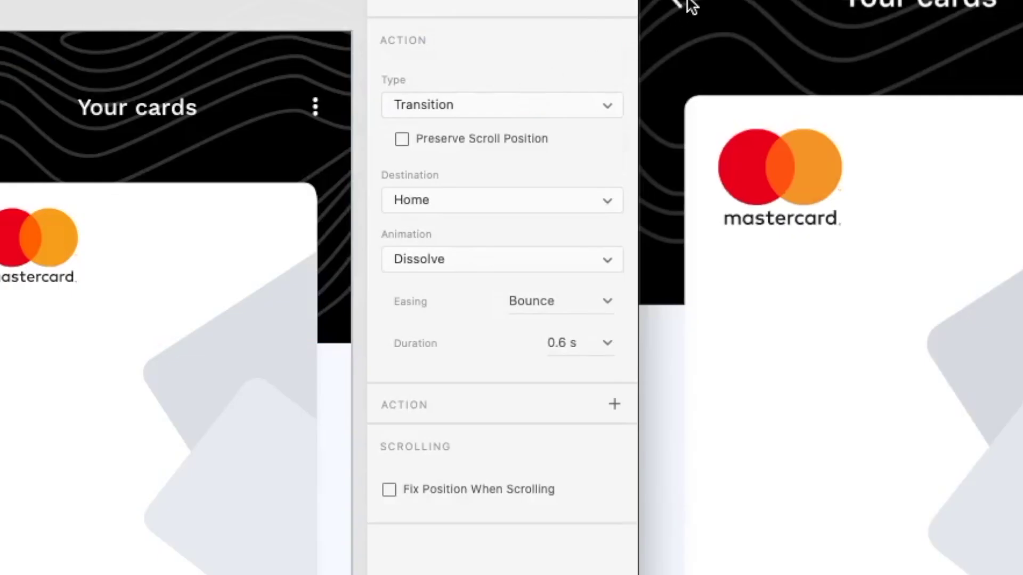
click(483, 259)
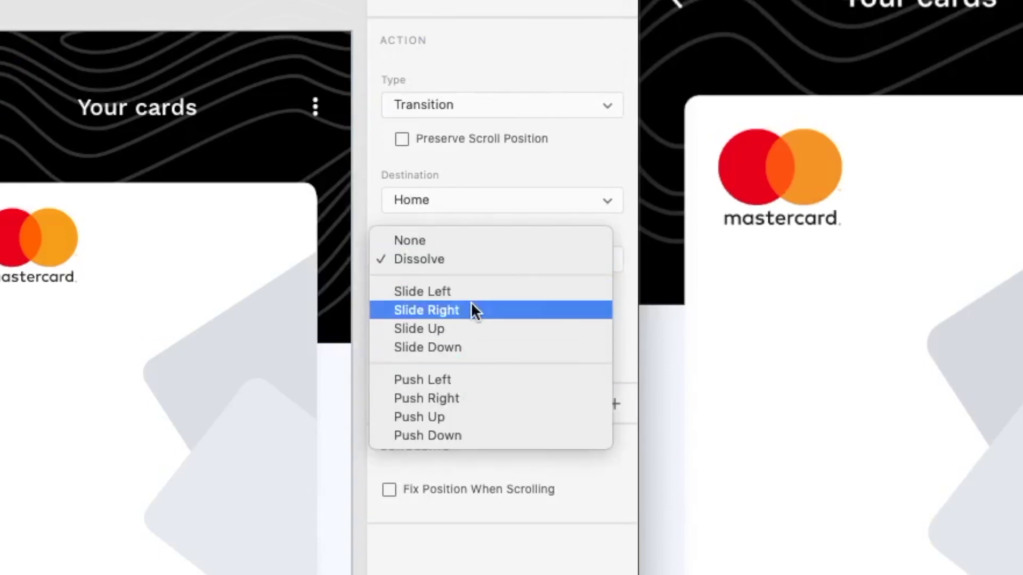
click(471, 310)
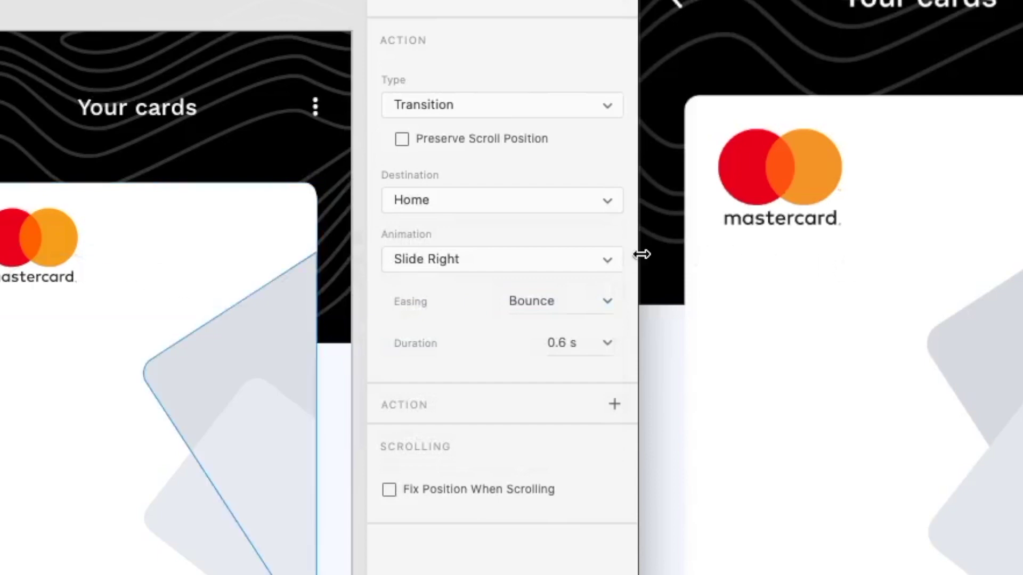
click(607, 303)
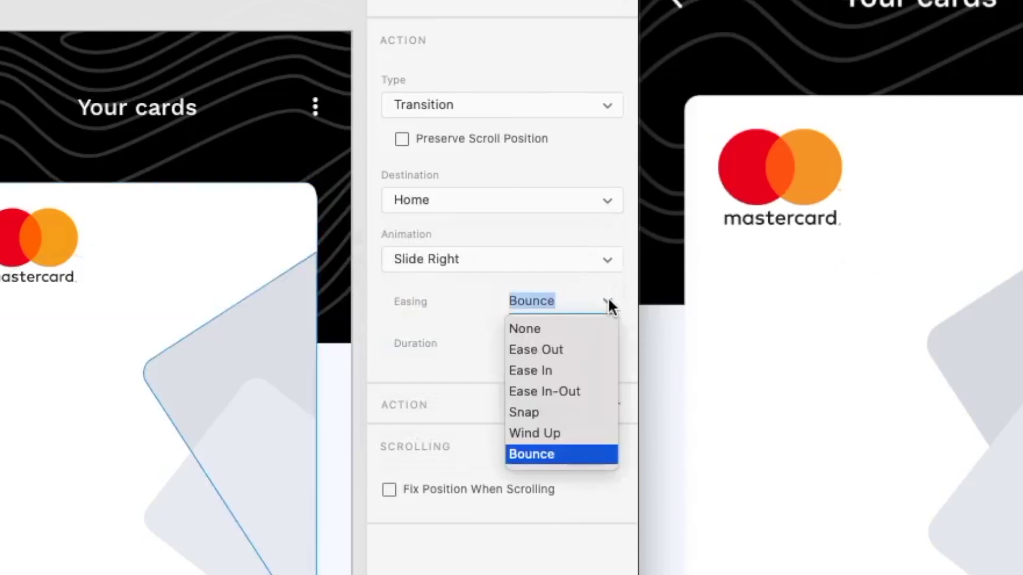
click(550, 435)
click(605, 343)
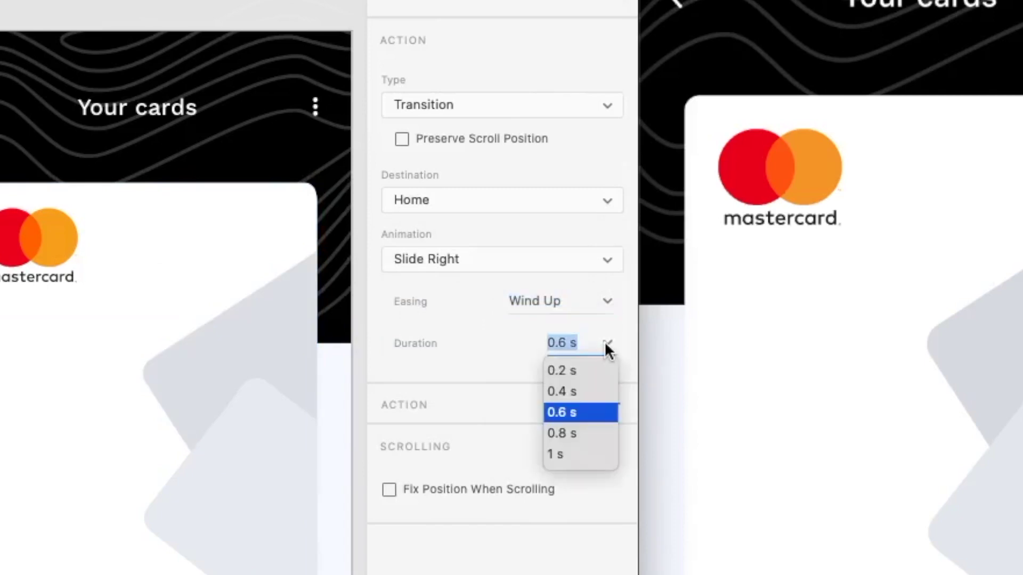
click(565, 454)
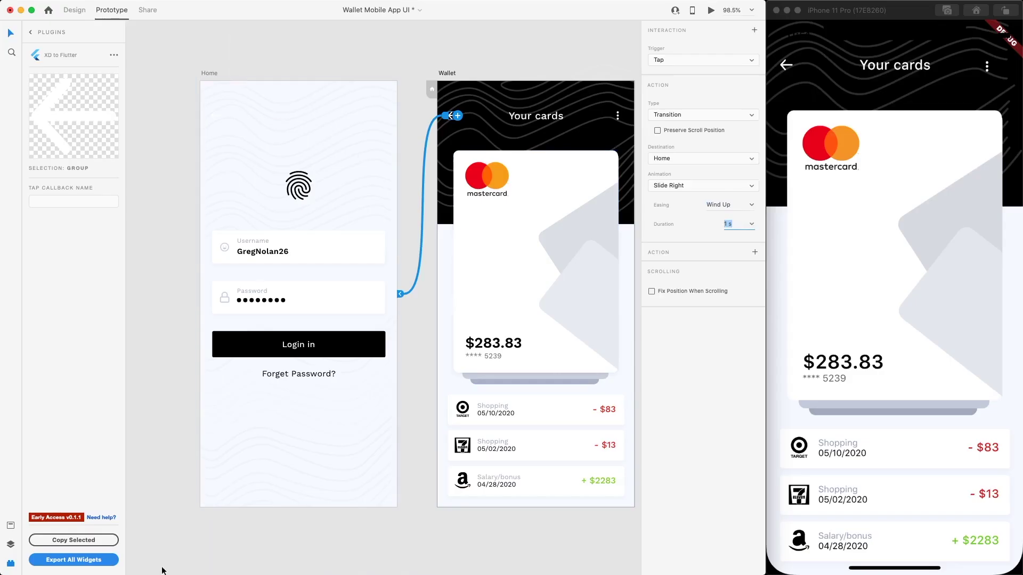
Export all widgets to the Flutter project and test the Your cards back arrow in the iPhone simulator
click(90, 560)
click(786, 65)
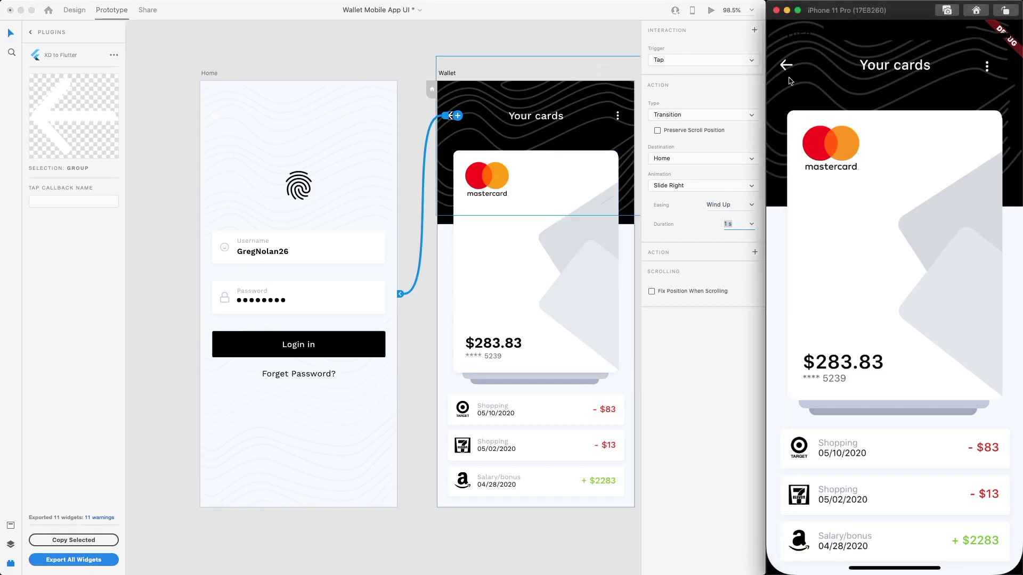
click(786, 65)
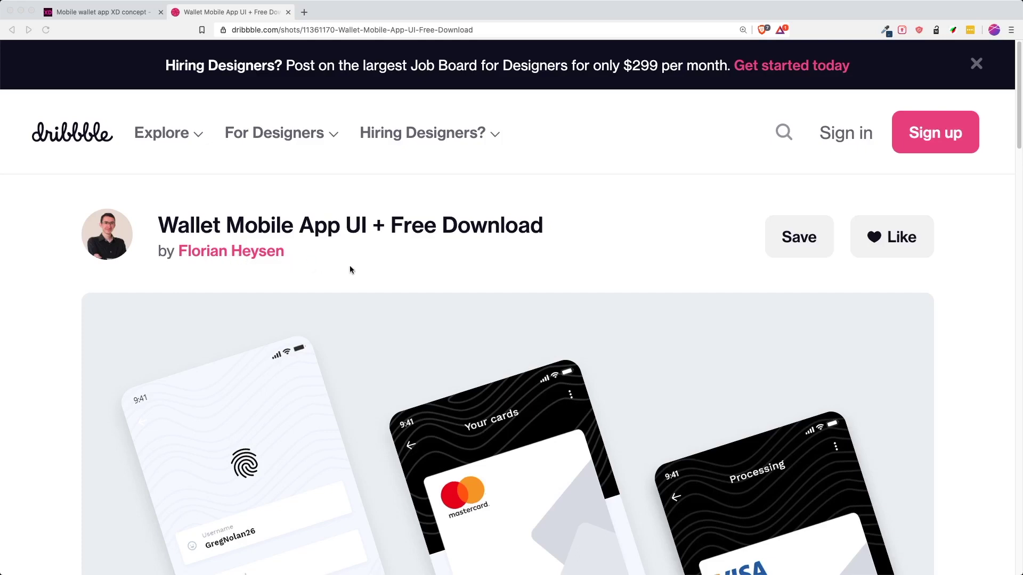
Look through the Wallet Mobile App UI + Free Download shot on Dribbble
scroll(339, 267, down, 5)
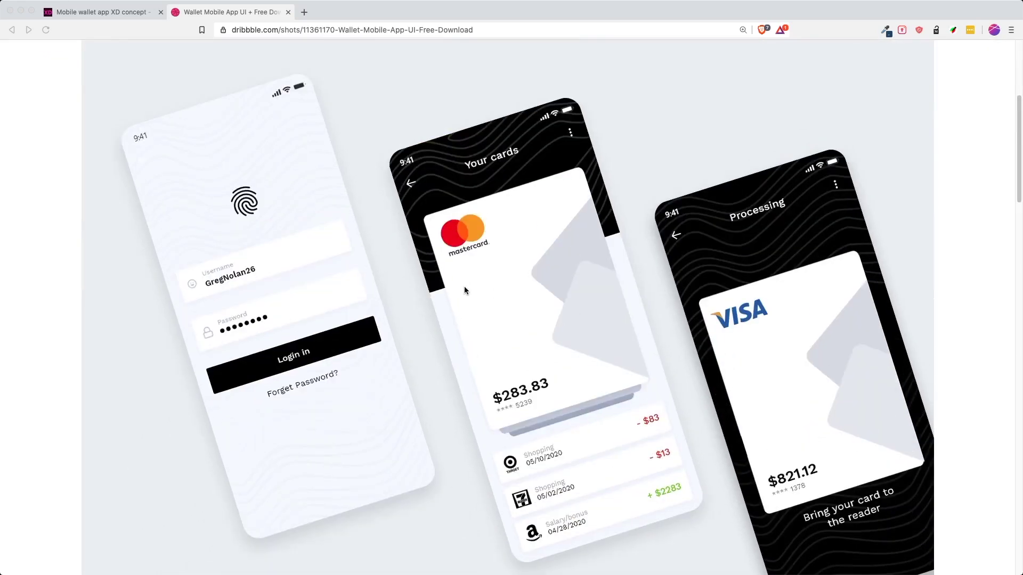
scroll(747, 300, down, 12)
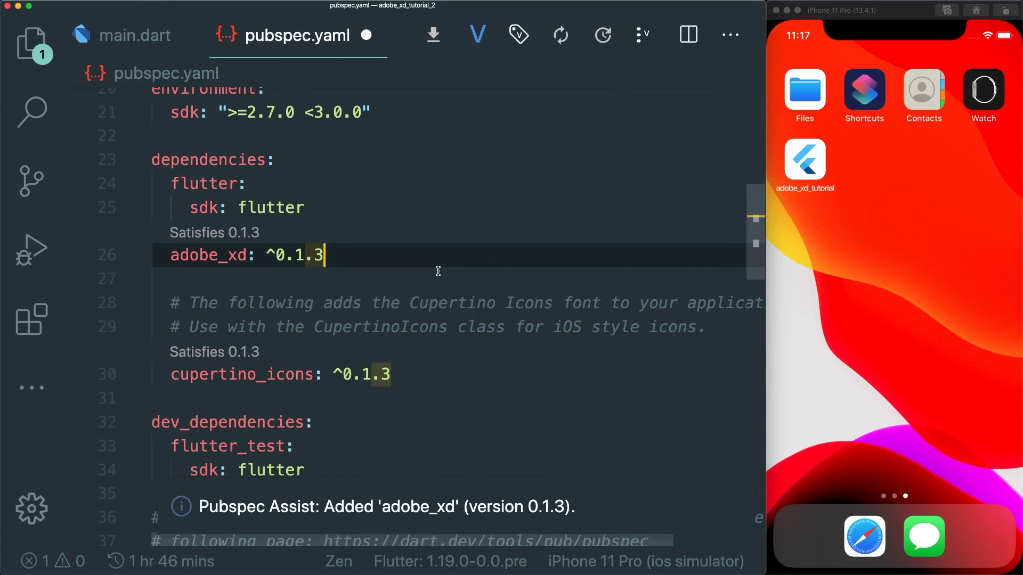
Save pubspec.yaml with the adobe_xd: ^0.1.3 dependency to fetch the package
drag(171, 254, 367, 257)
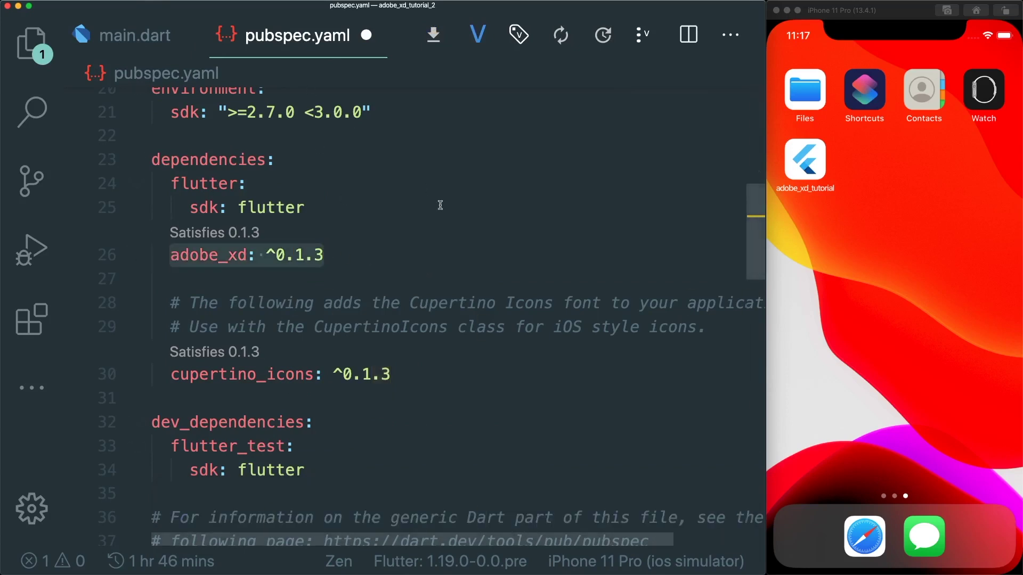
key(super+s)
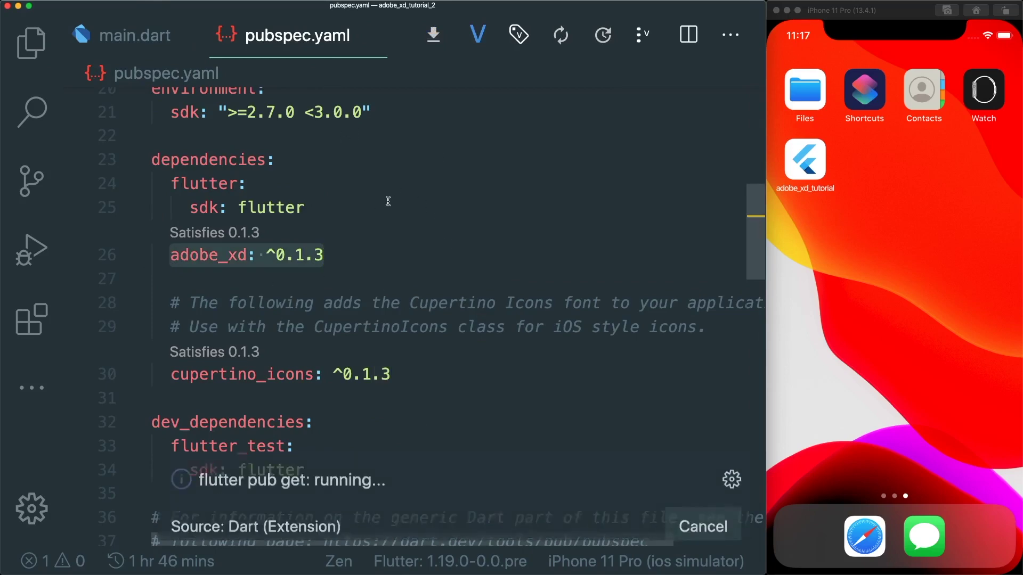
Switch to Adobe XD and unlock the Home, Wallet and Processing artboards
key(super+Tab)
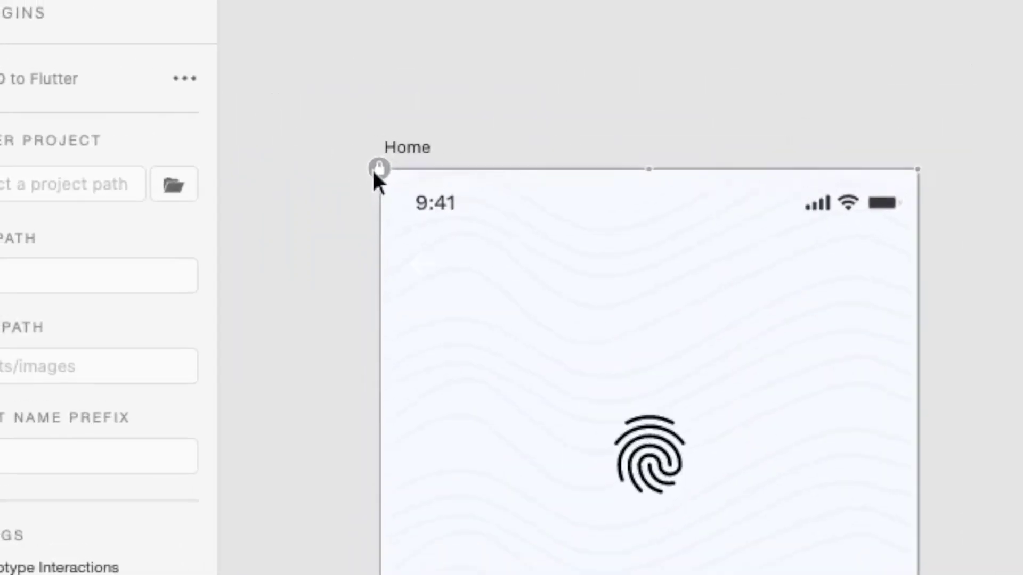
click(398, 174)
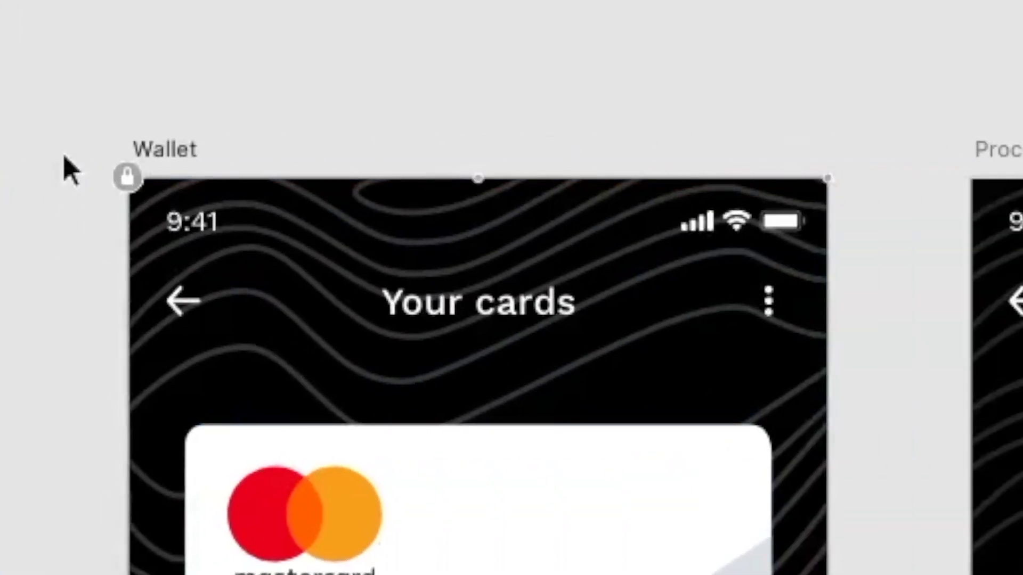
click(130, 180)
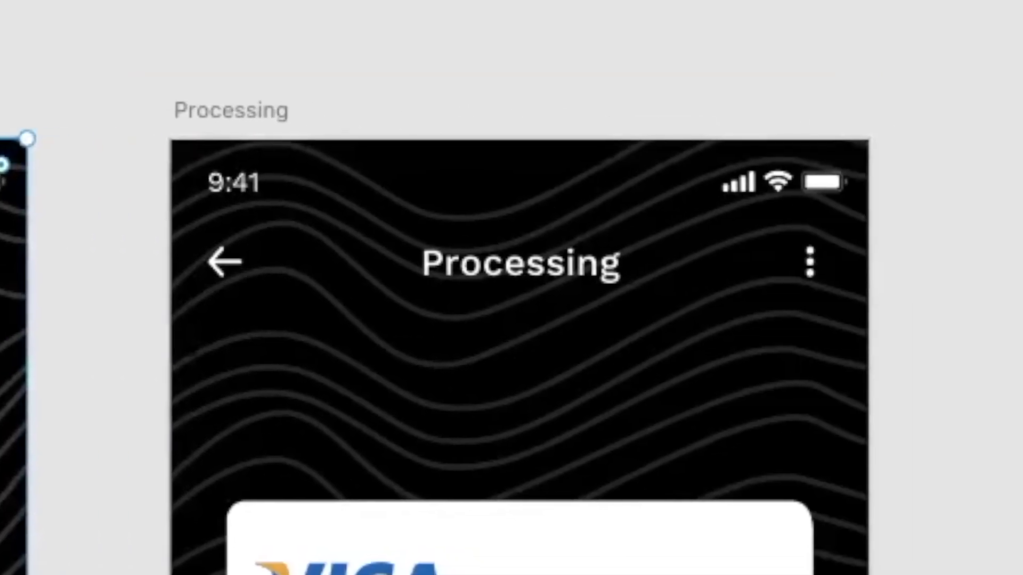
click(163, 137)
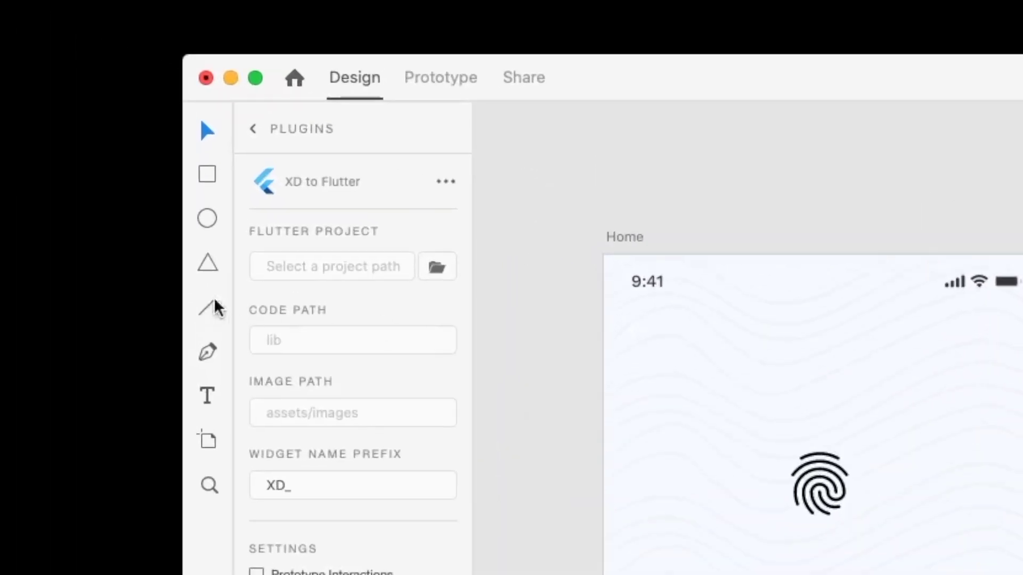
Set the XD to Flutter plugin's Flutter project path to the adobe_xd_tutorial_2 folder
click(438, 267)
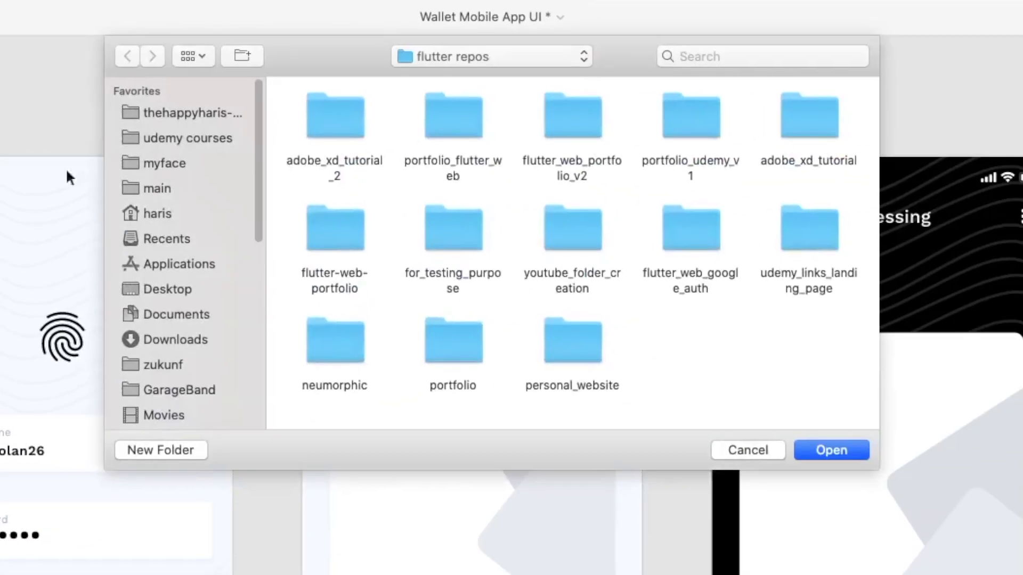
click(342, 125)
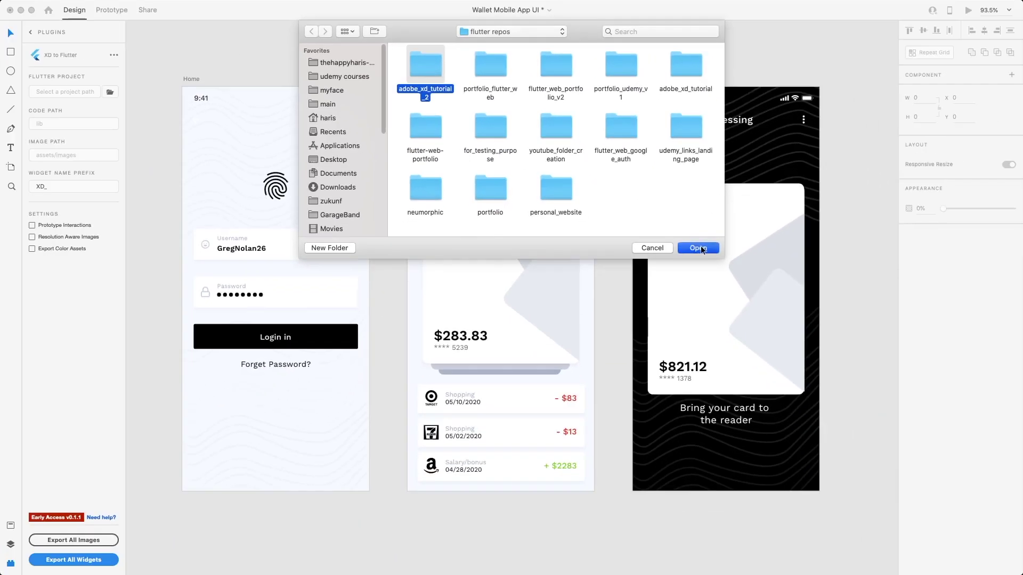
click(700, 248)
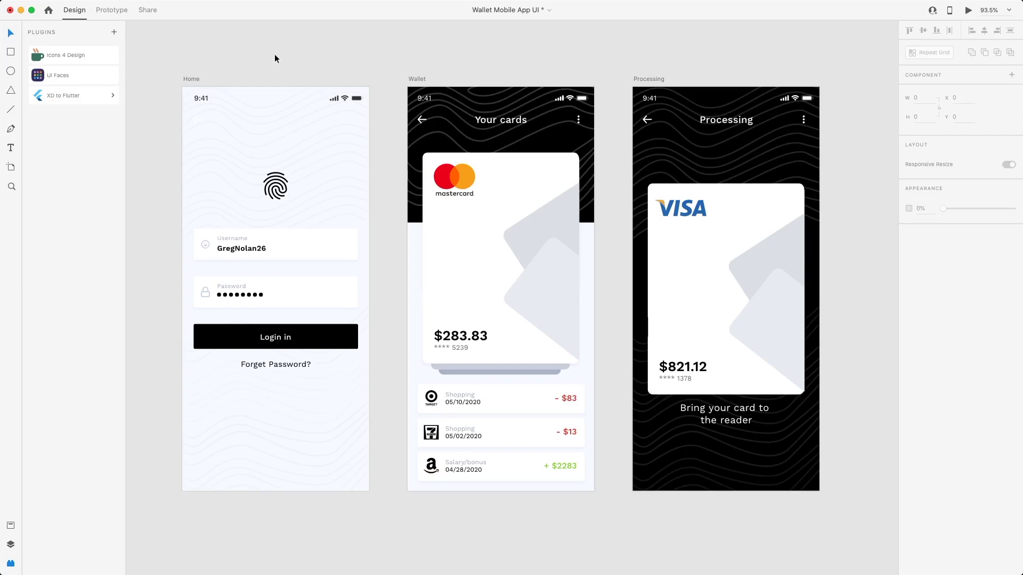
Search the plugin catalogue for "flutter", locate the XD to Flutter plugin, and close the catalogue
click(114, 33)
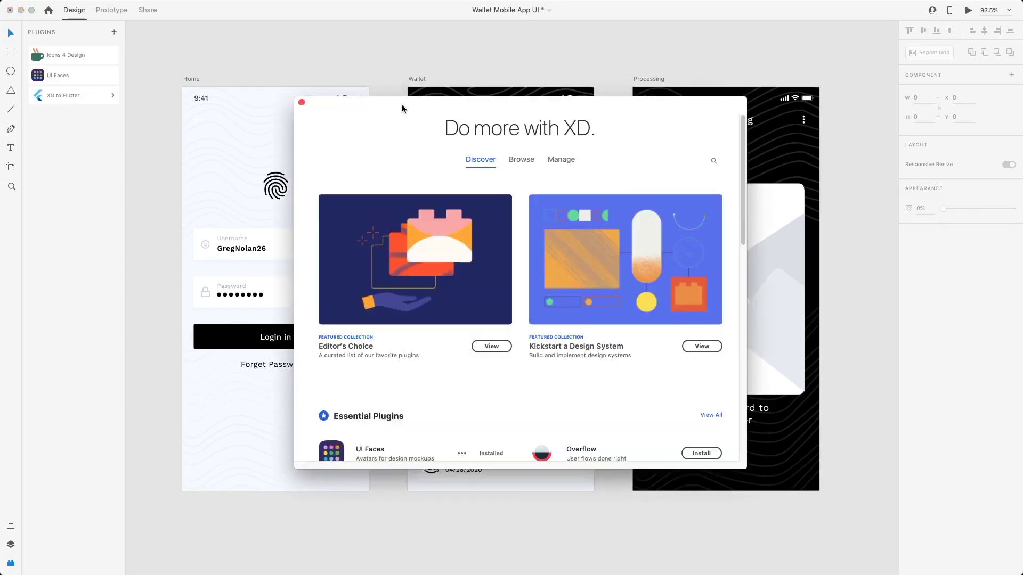
click(521, 159)
click(516, 220)
text(flutter)
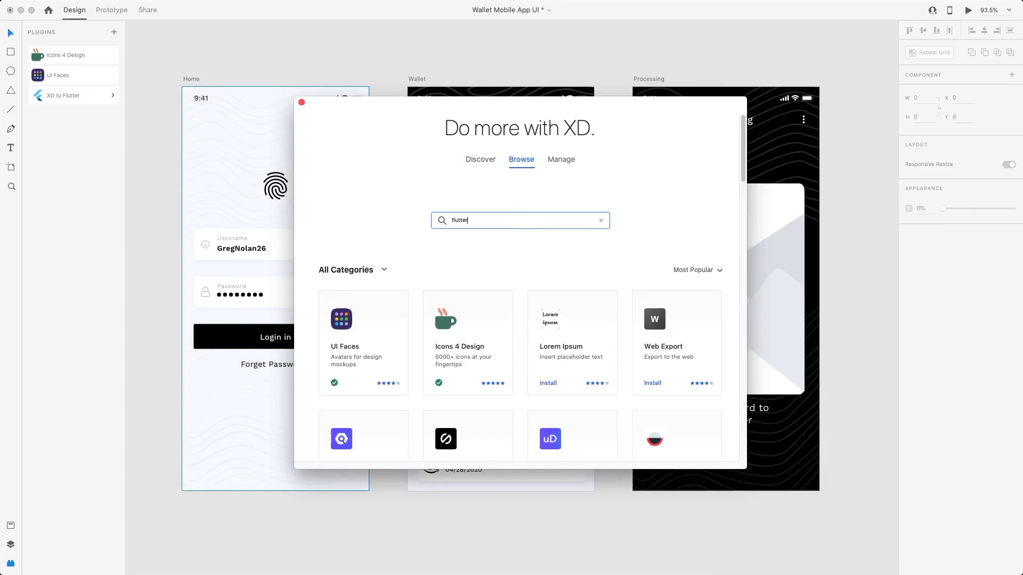
key(Return)
scroll(532, 256, down, 3)
mouse_move(432, 353)
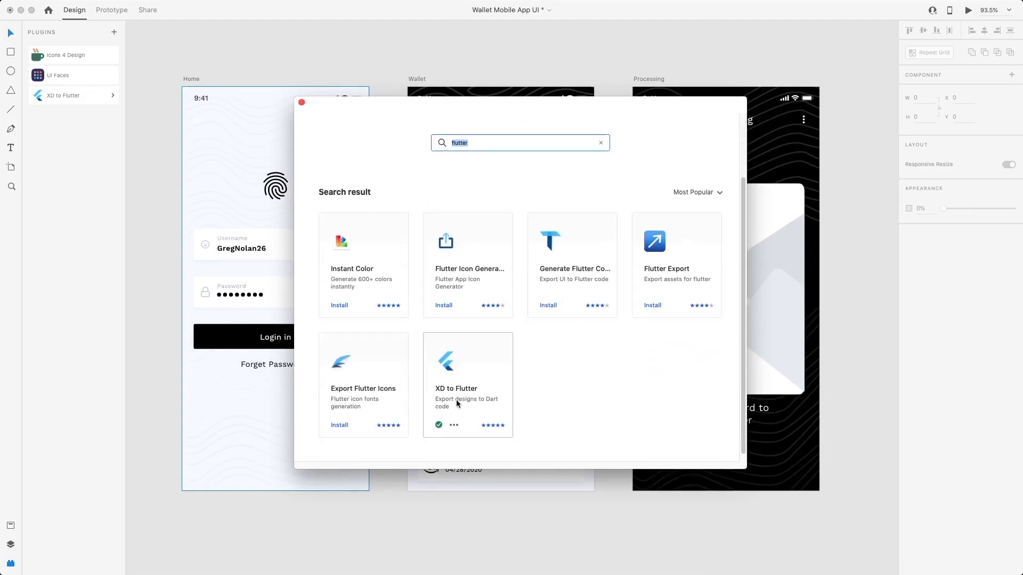
click(301, 104)
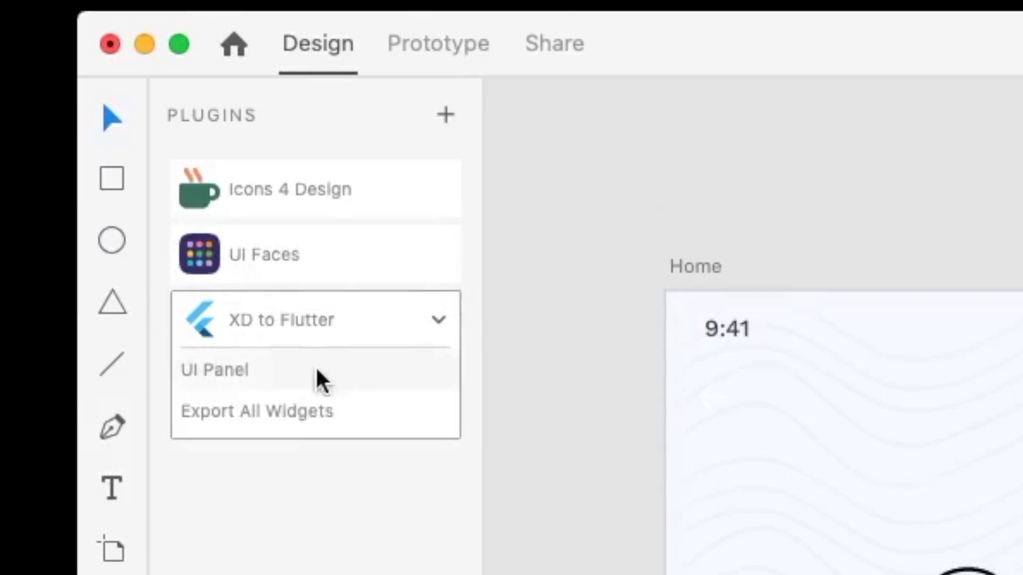
Open the XD to Flutter UI panel and check its image path setting
click(286, 365)
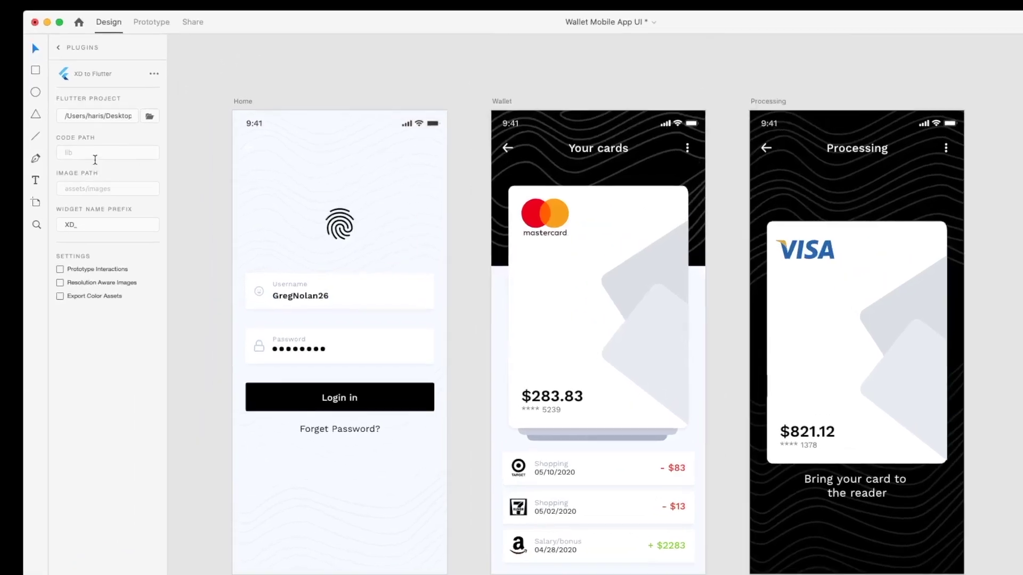
click(173, 397)
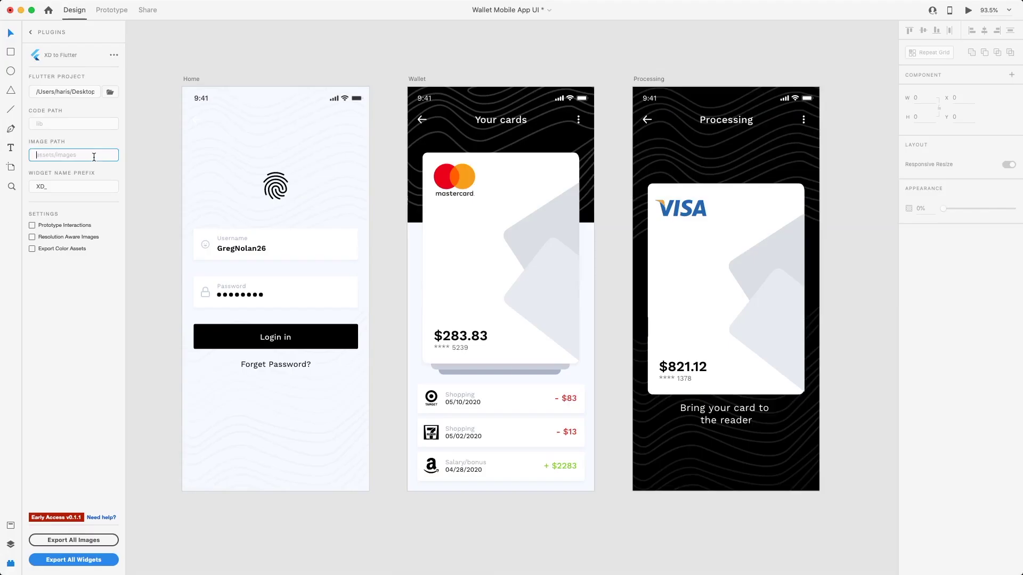
click(318, 378)
Review the components listed in the document assets
click(10, 527)
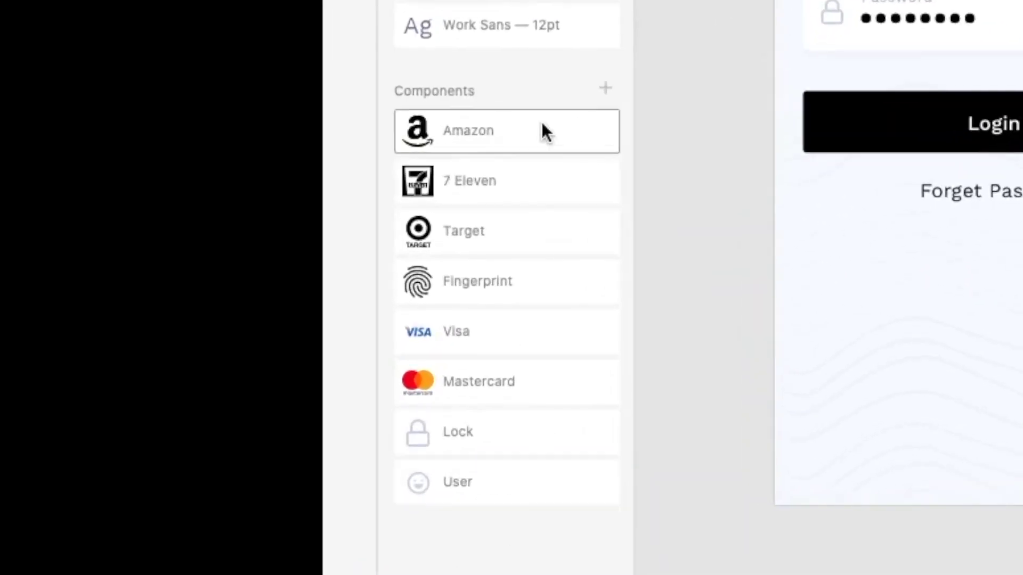
click(210, 274)
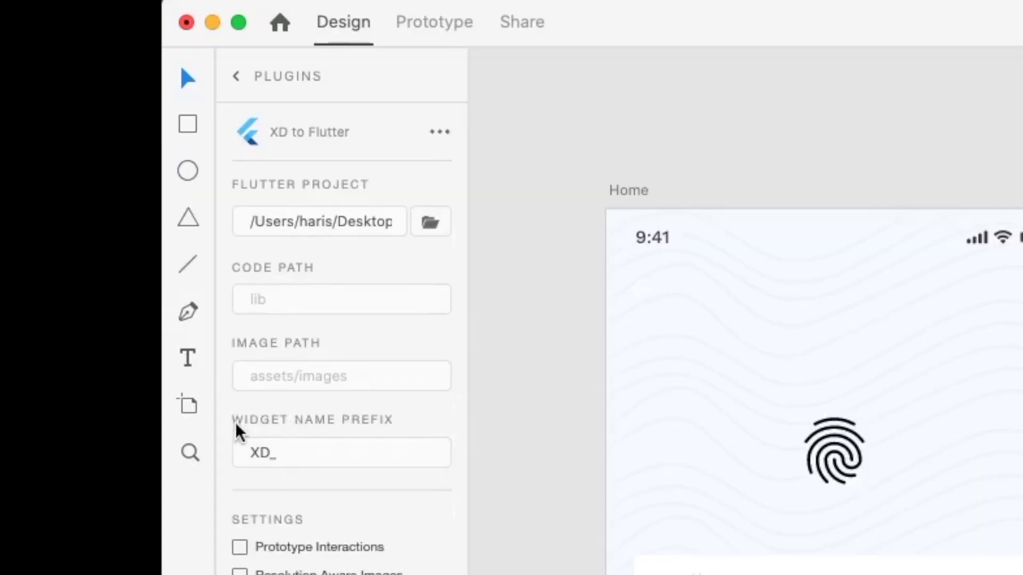
Set the widget name prefix to WalletMobile
click(338, 452)
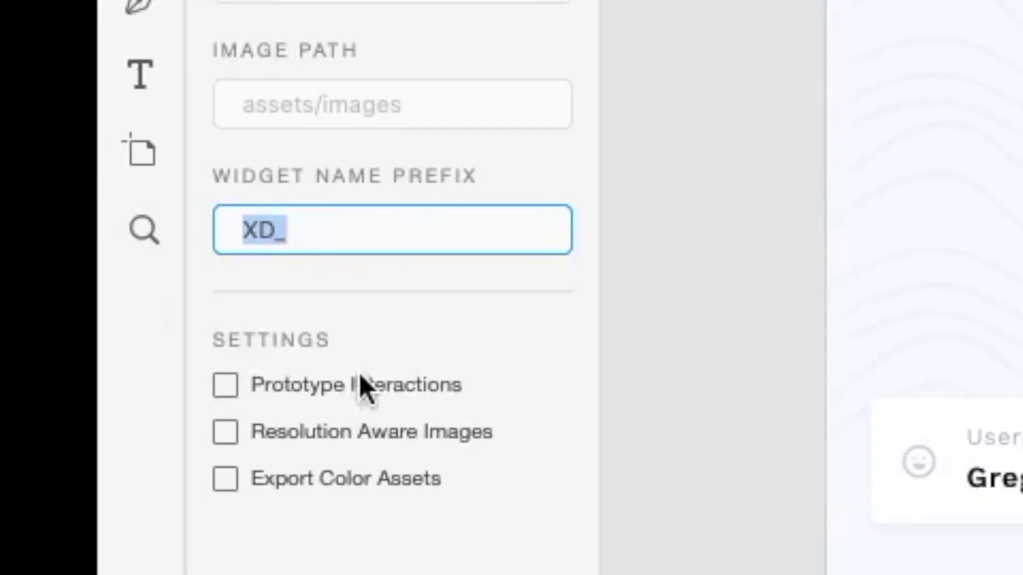
text(WalletMo)
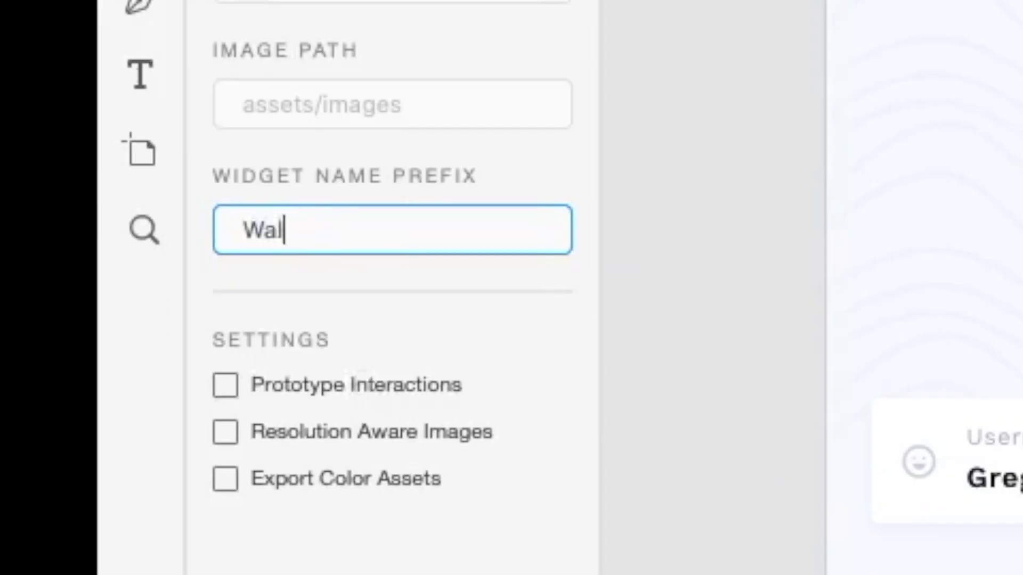
text(bile)
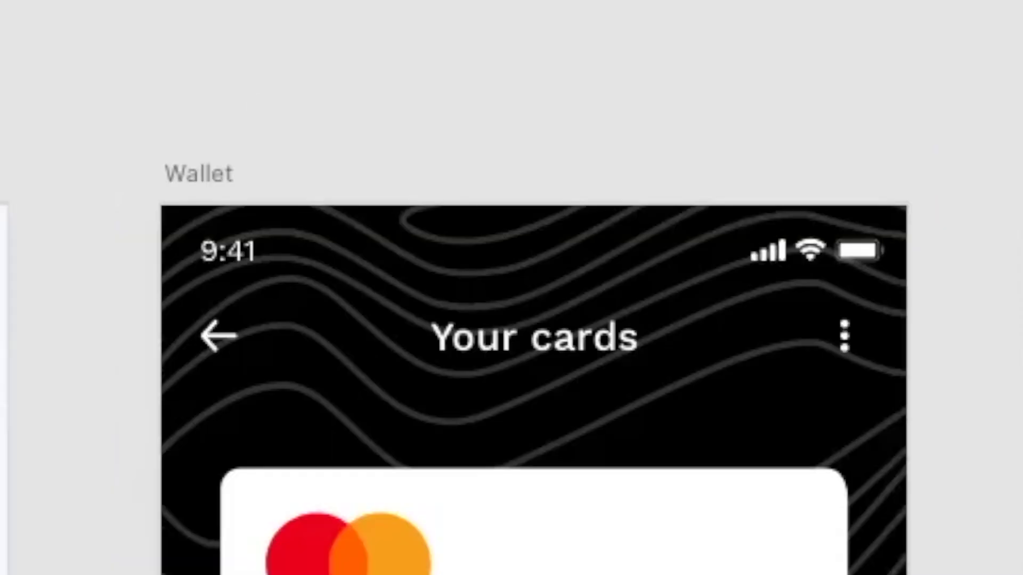
click(202, 176)
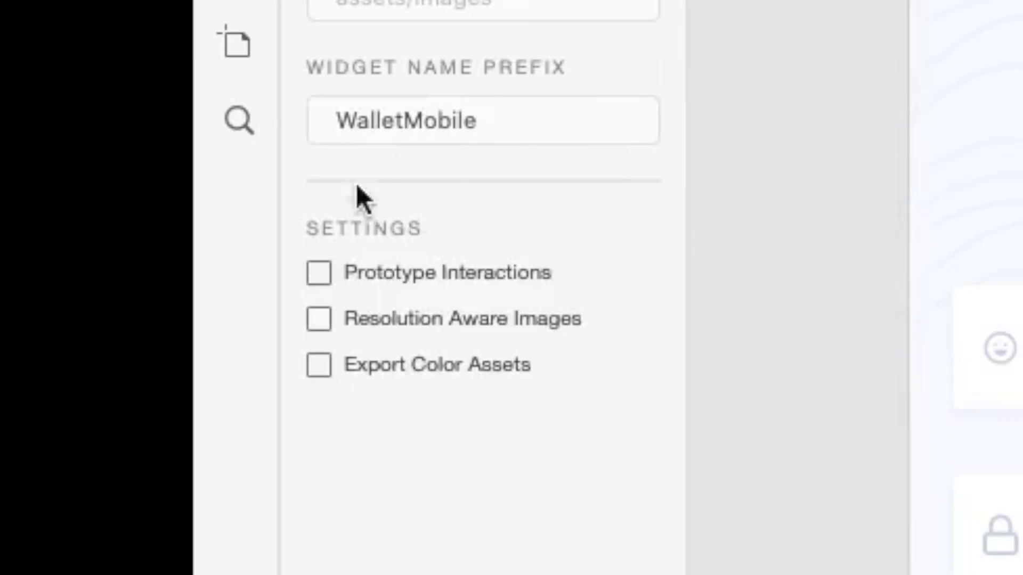
double_click(378, 130)
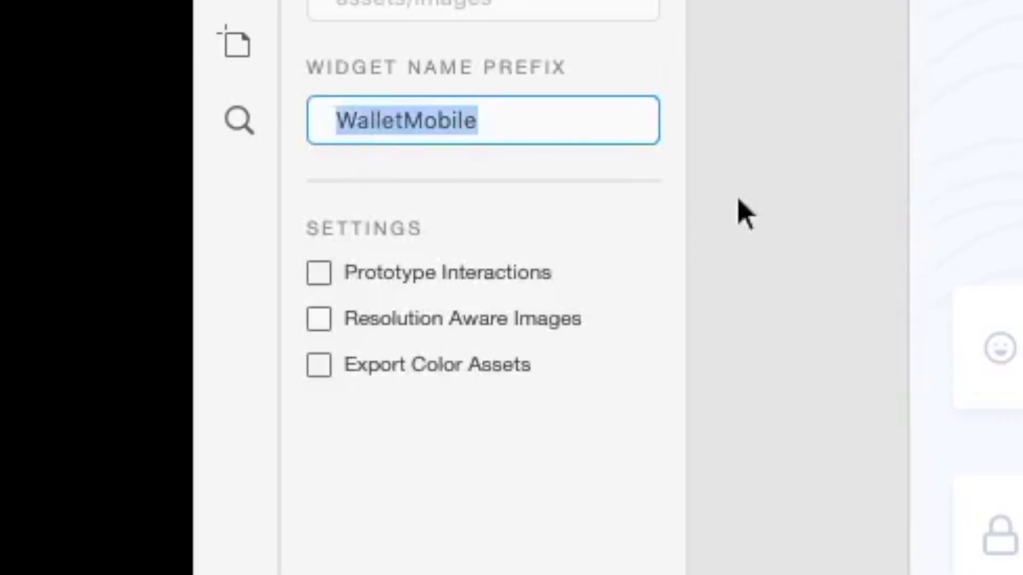
click(813, 154)
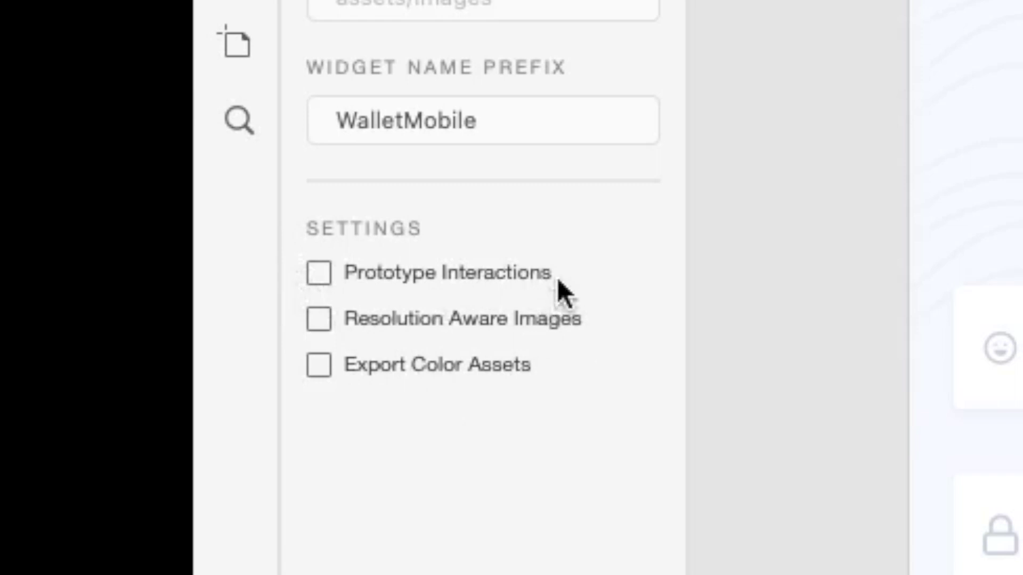
Enable Prototype Interactions and Export Color Assets in the XD to Flutter export settings
click(324, 276)
click(319, 366)
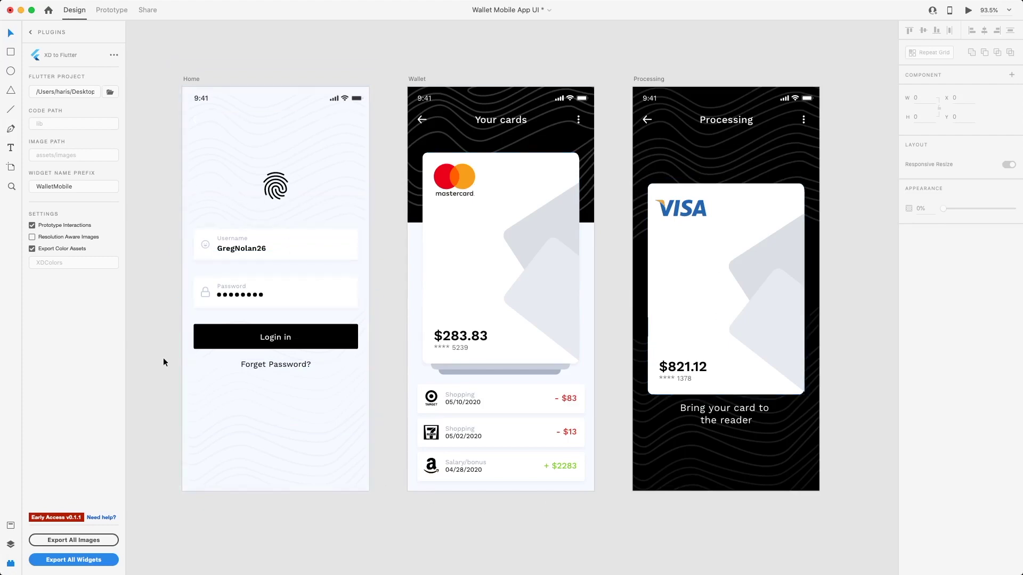
scroll(160, 351, down, 5)
scroll(159, 351, up, 5)
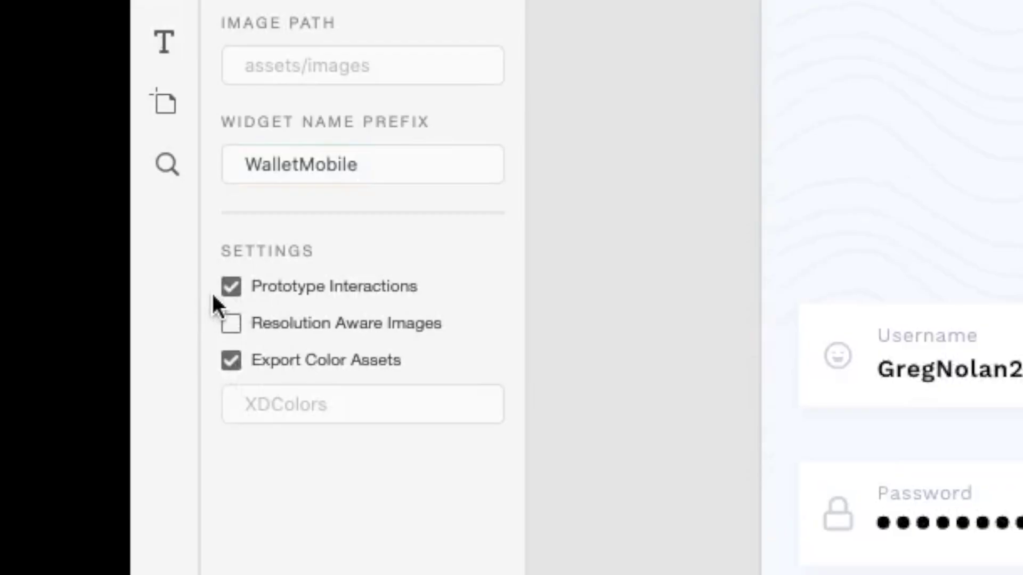
Clear the widget name prefix and disable Prototype Interactions in the XD to Flutter export settings
click(443, 166)
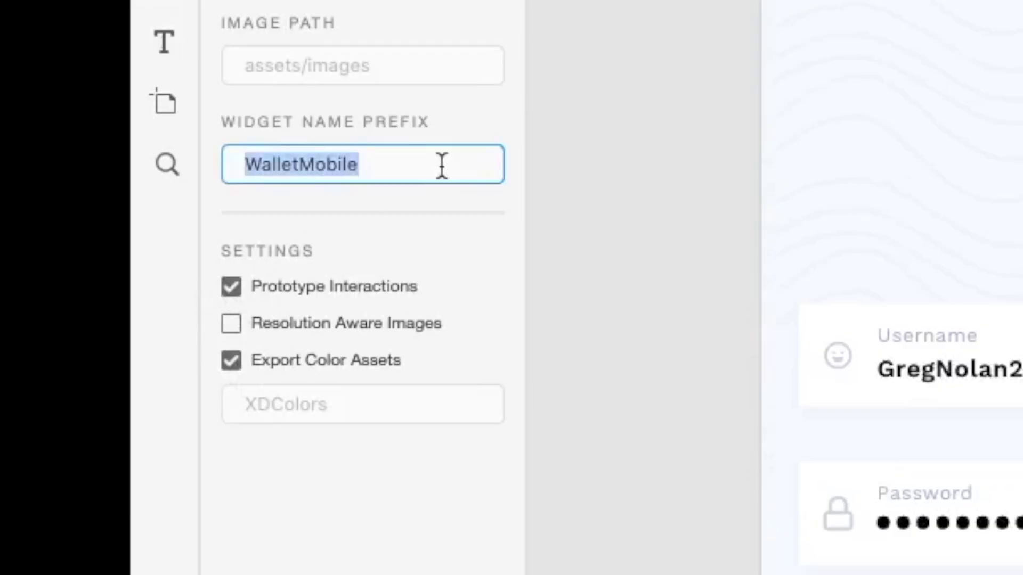
key(BackSpace)
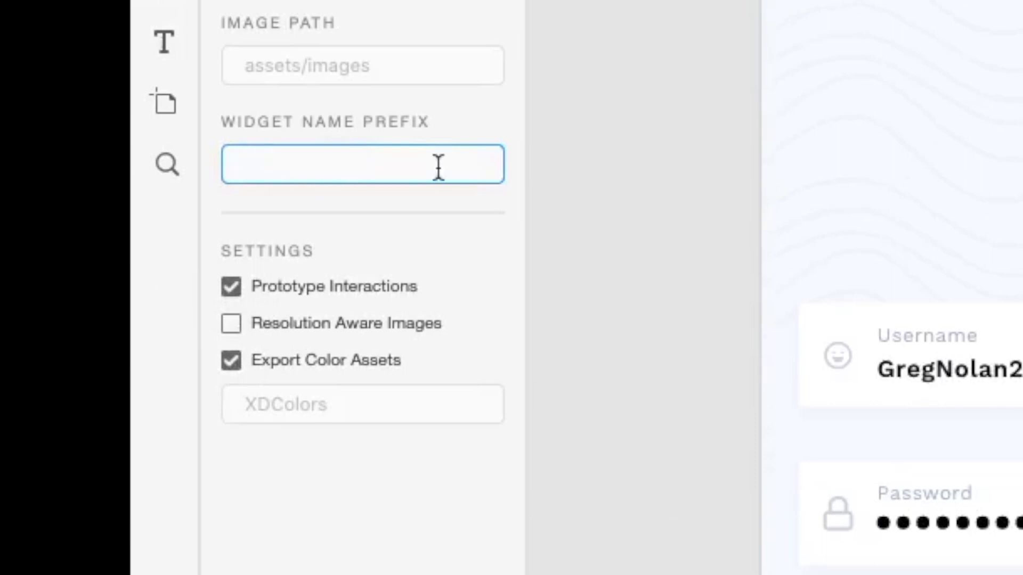
click(229, 287)
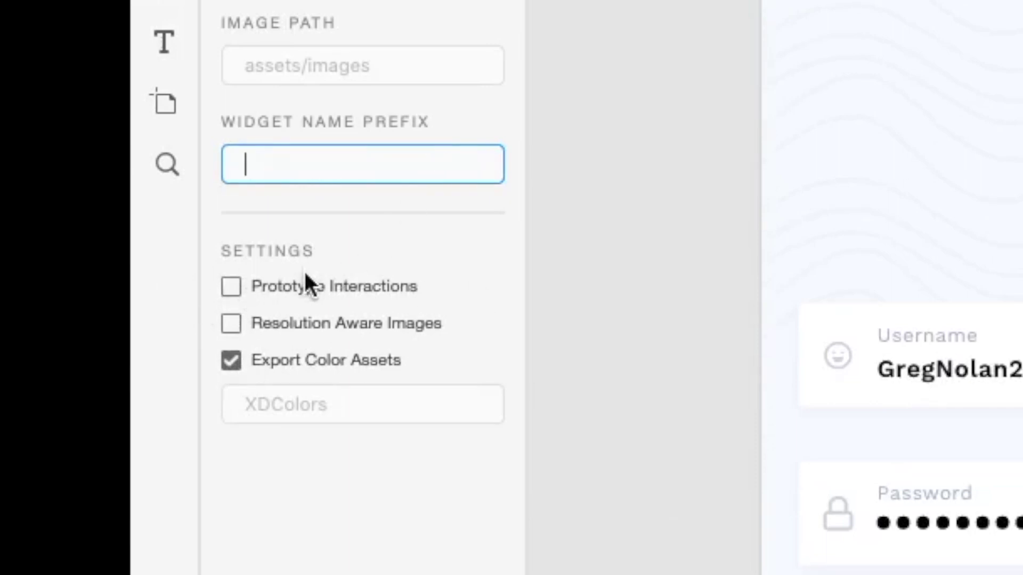
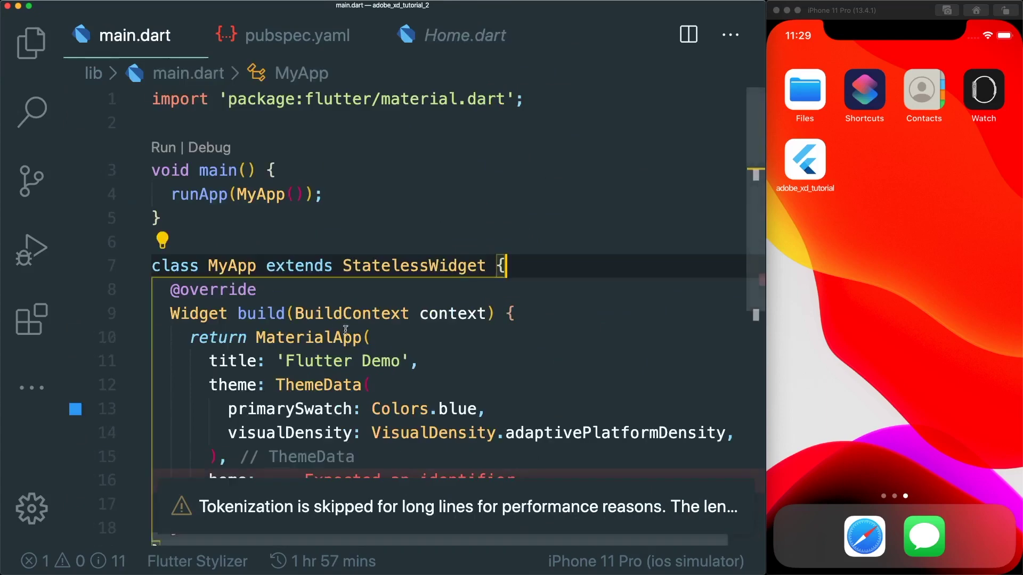
Set the home property of MaterialApp in main.dart to Home()
scroll(400, 267, down, 2)
click(257, 347)
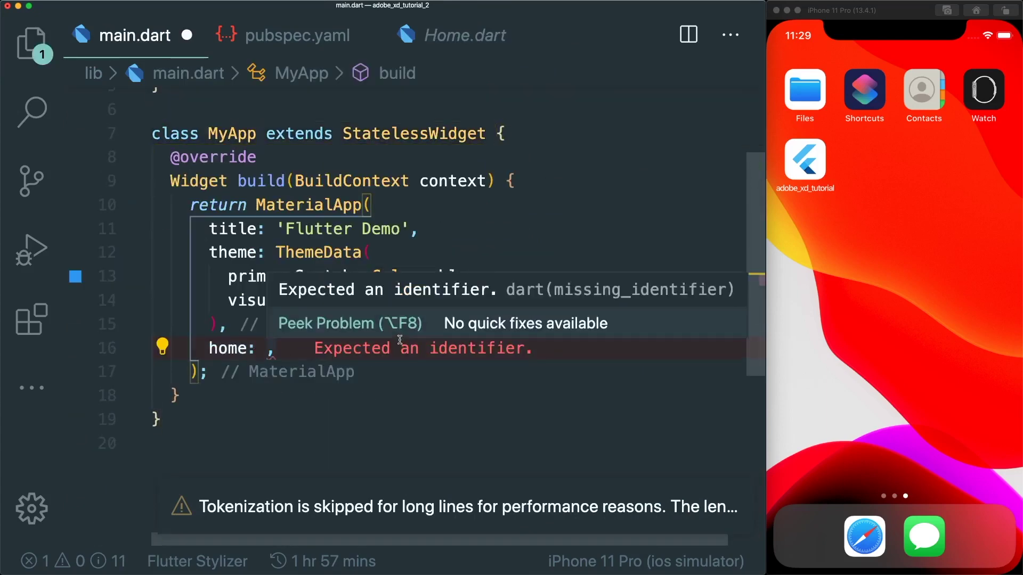
text(Home)
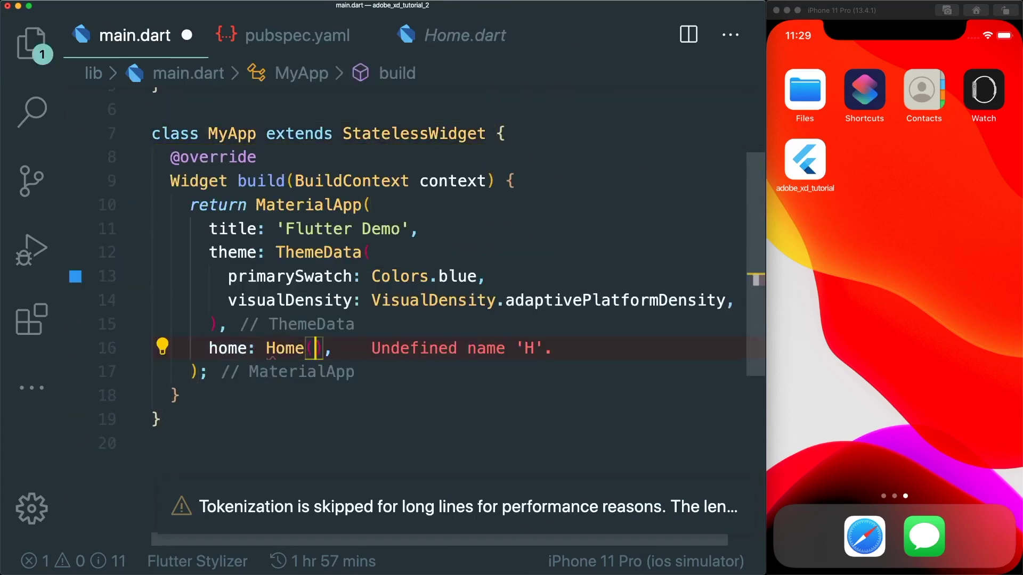
text(())
Import the library package:adobe_xd_tutorial_2/Home.dart for the Home widget and save main.dart
key(super+period)
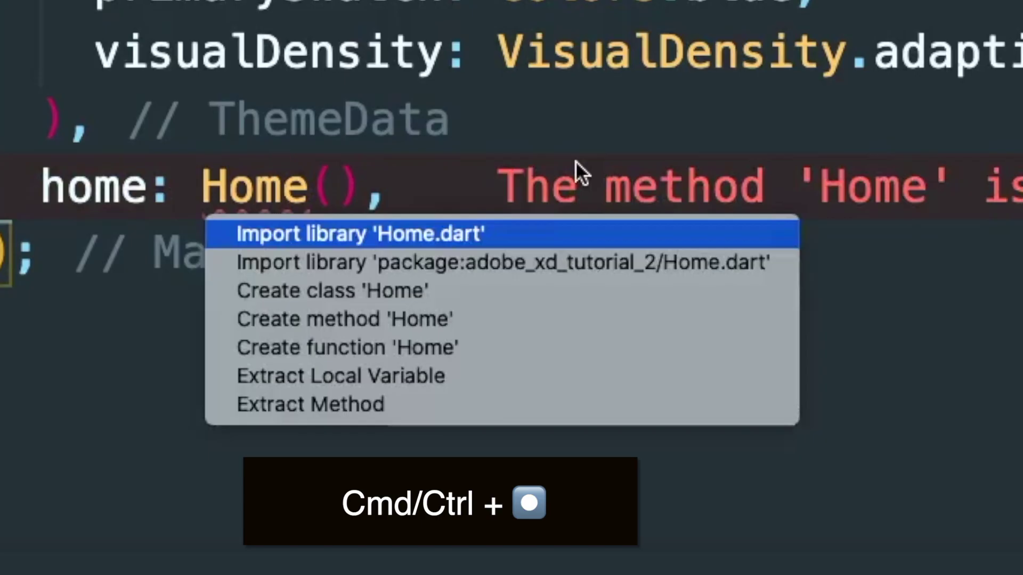
key(Down)
key(Return)
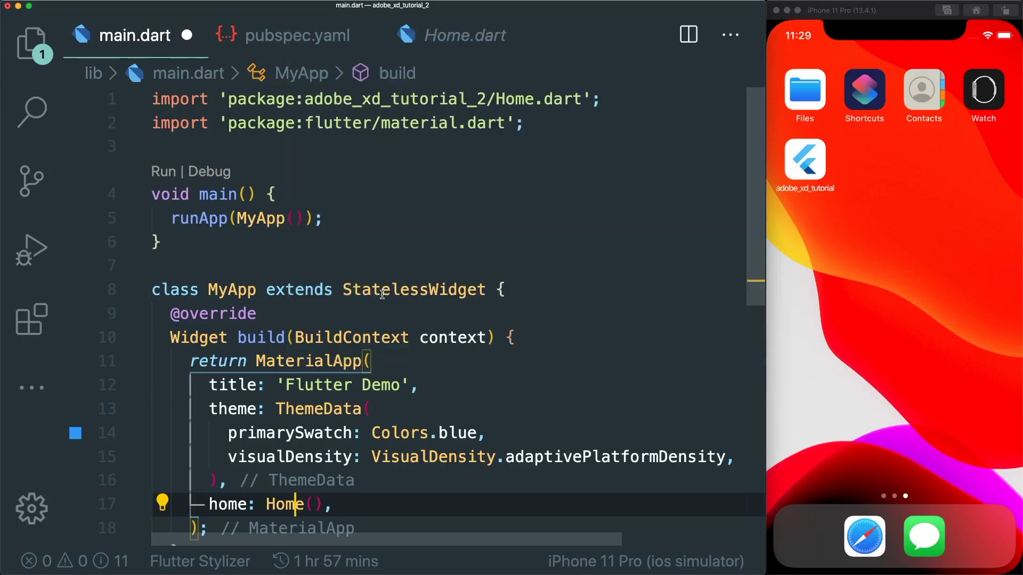
key(super+s)
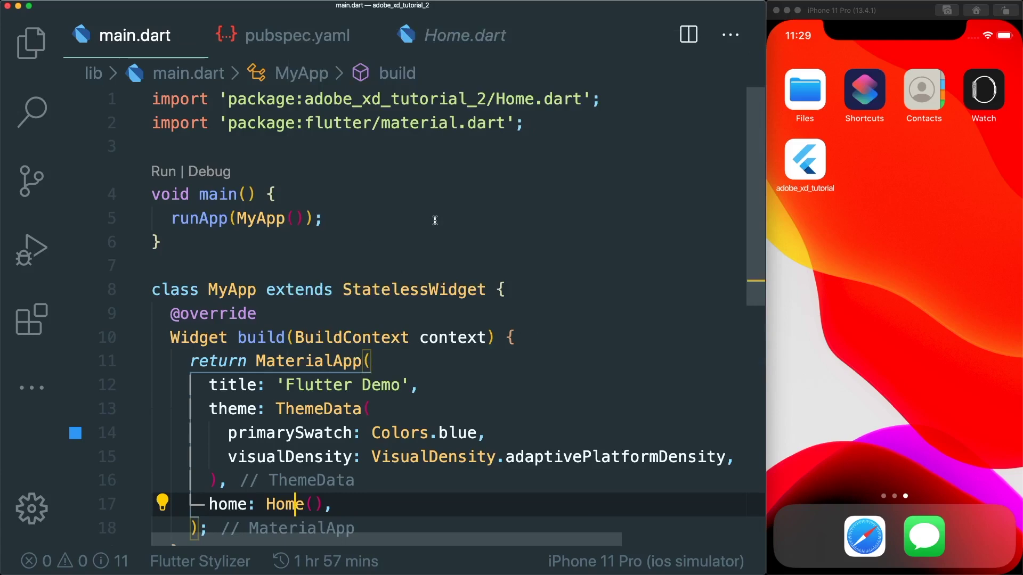
Run the app on the iPhone 11 Pro simulator, hide the editor's side bar, and compare the result with the Adobe XD design
key(F5)
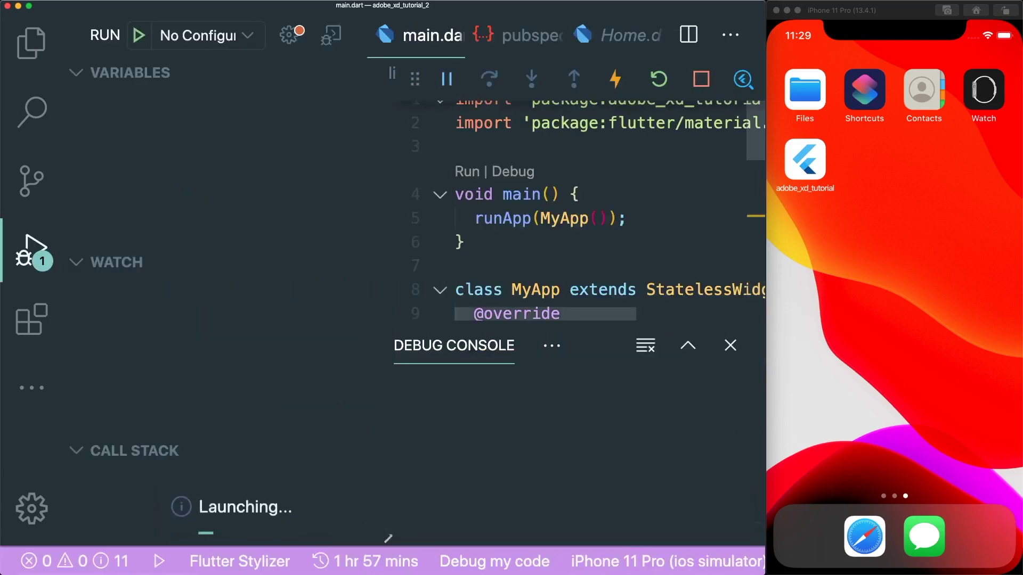
key(super+b)
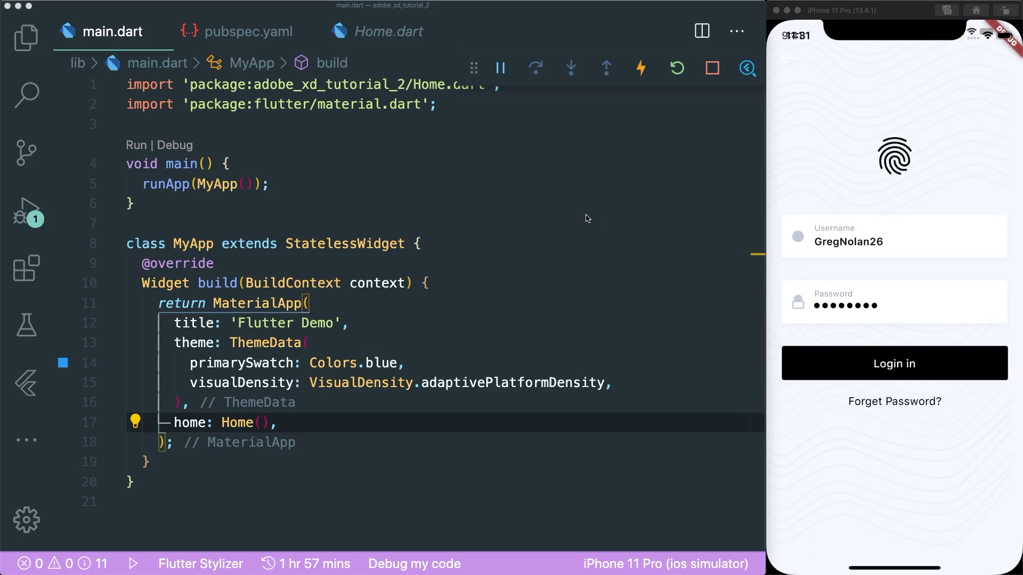
key(super+Tab)
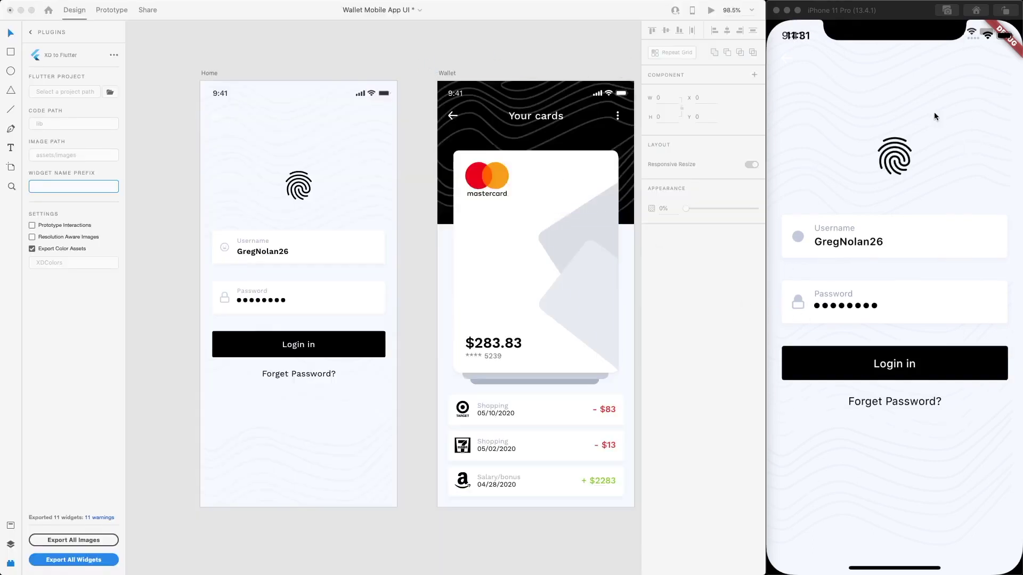
key(super+Tab)
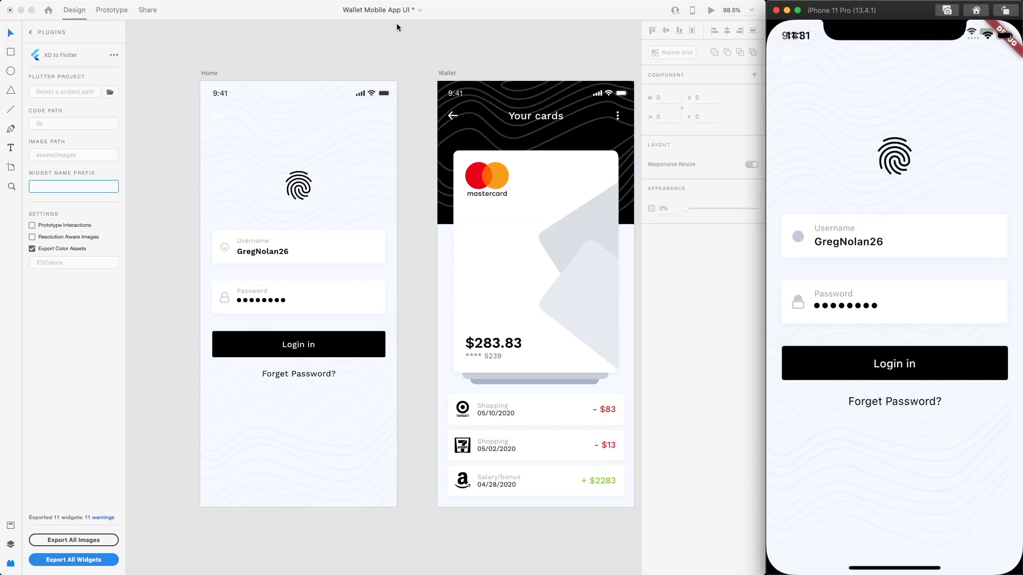
click(344, 46)
key(super+Tab)
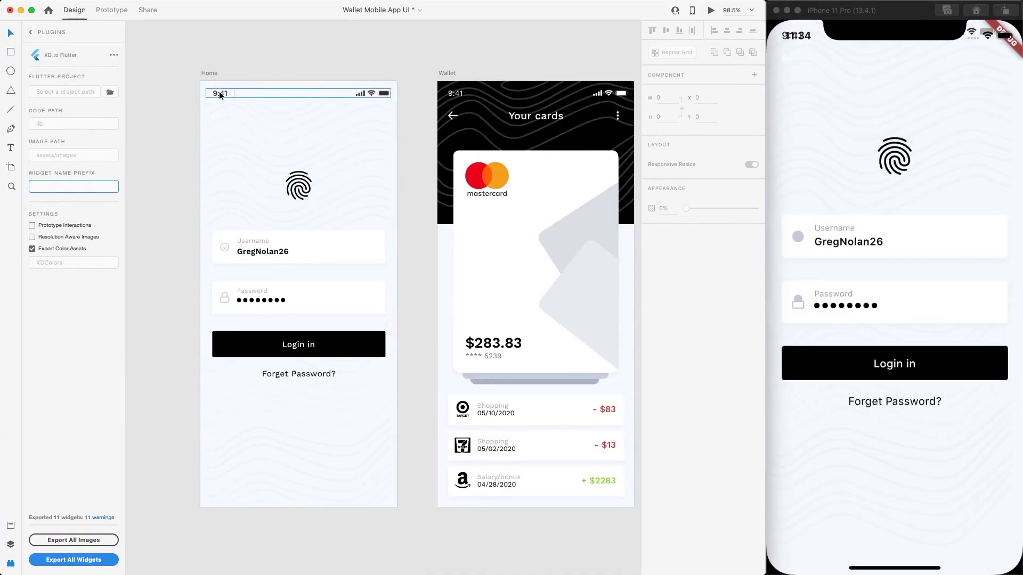
Hide the status bar group on the Home artboard, export all widgets, and check the update in the simulator
click(219, 91)
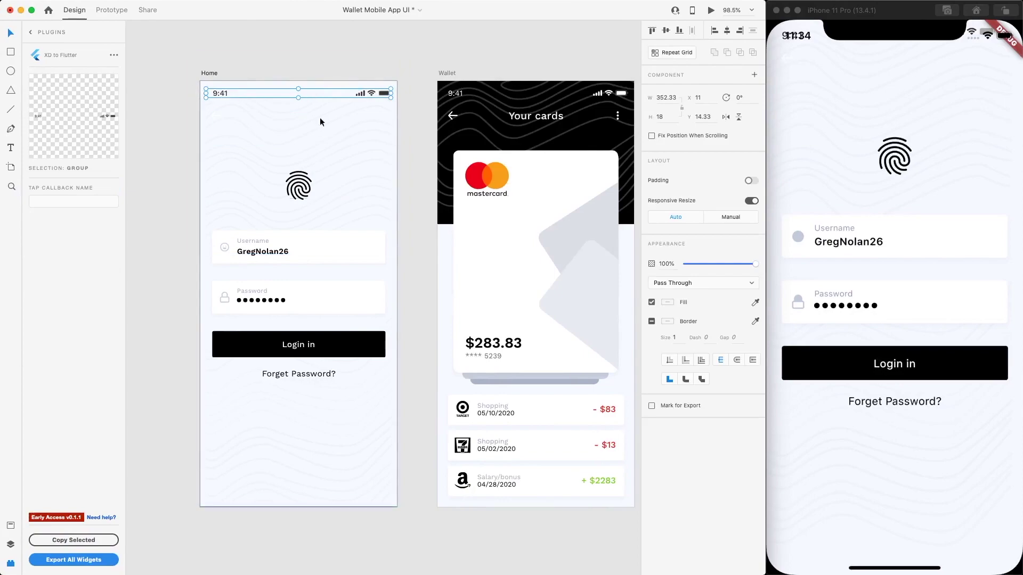
right_click(258, 92)
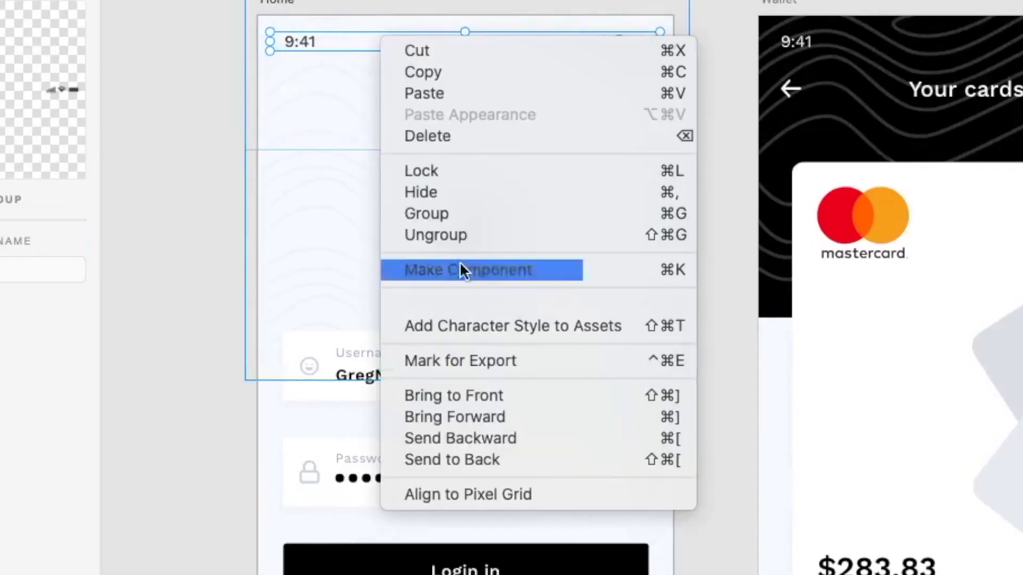
click(457, 191)
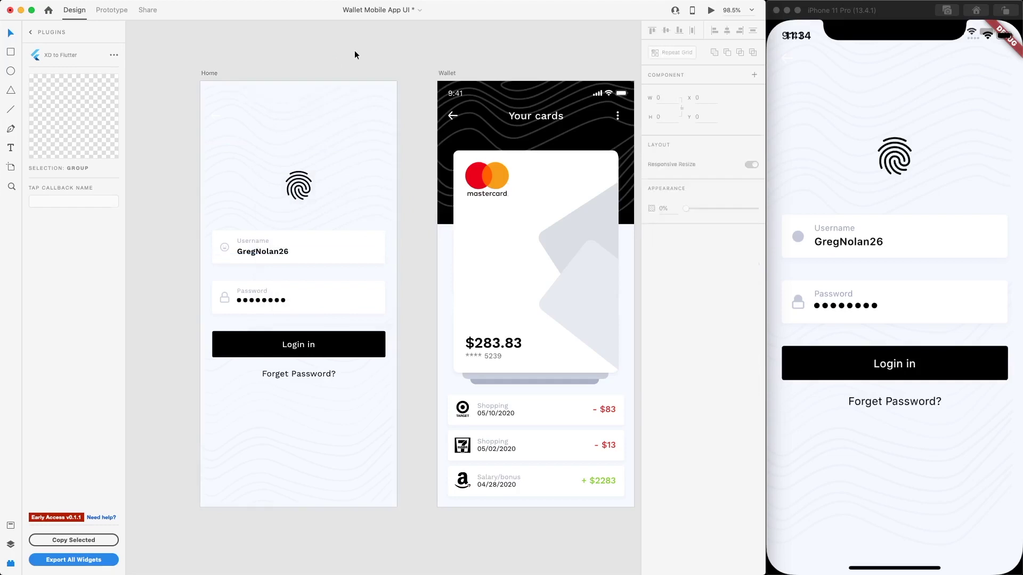
click(355, 53)
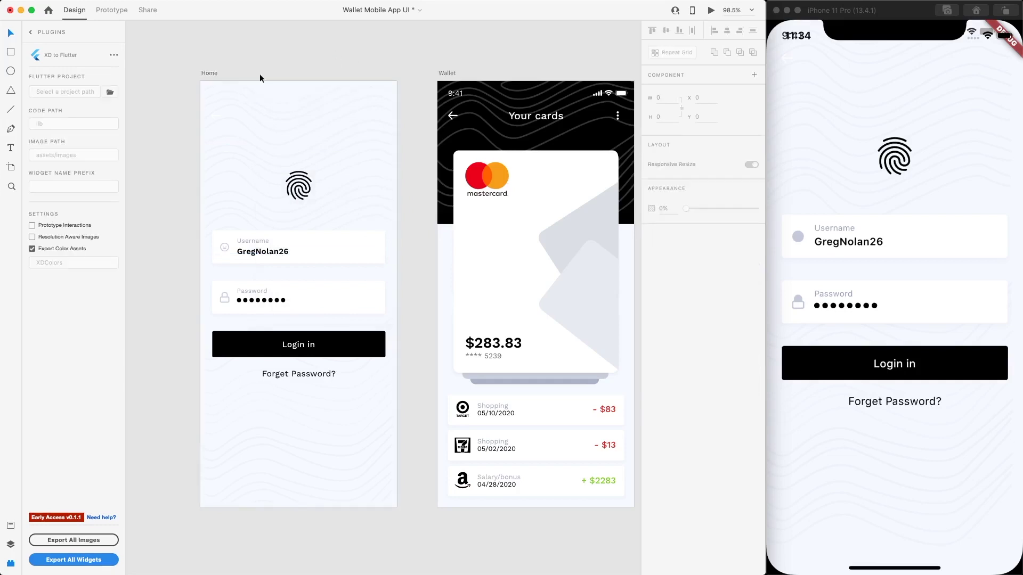
click(66, 560)
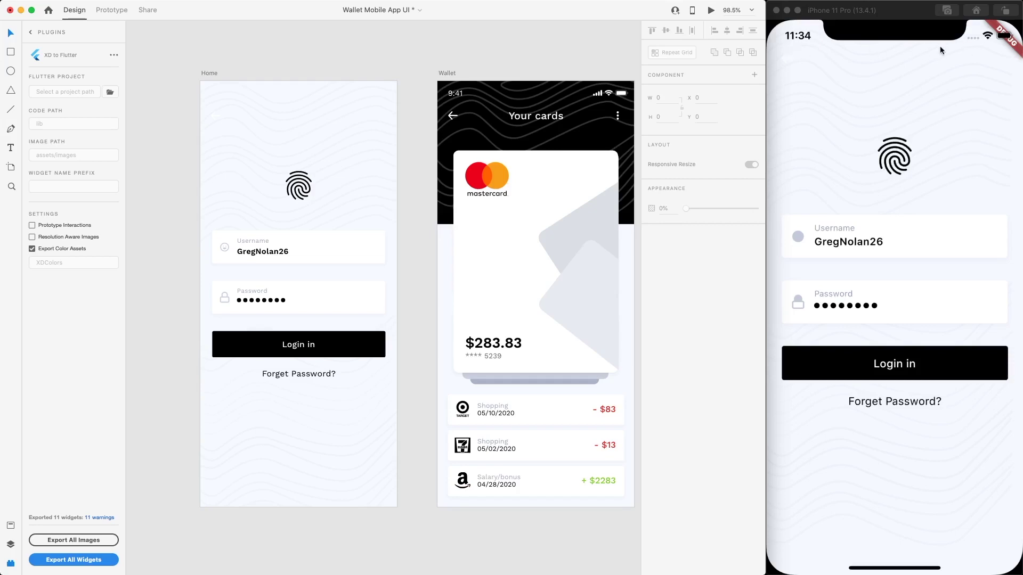
click(826, 13)
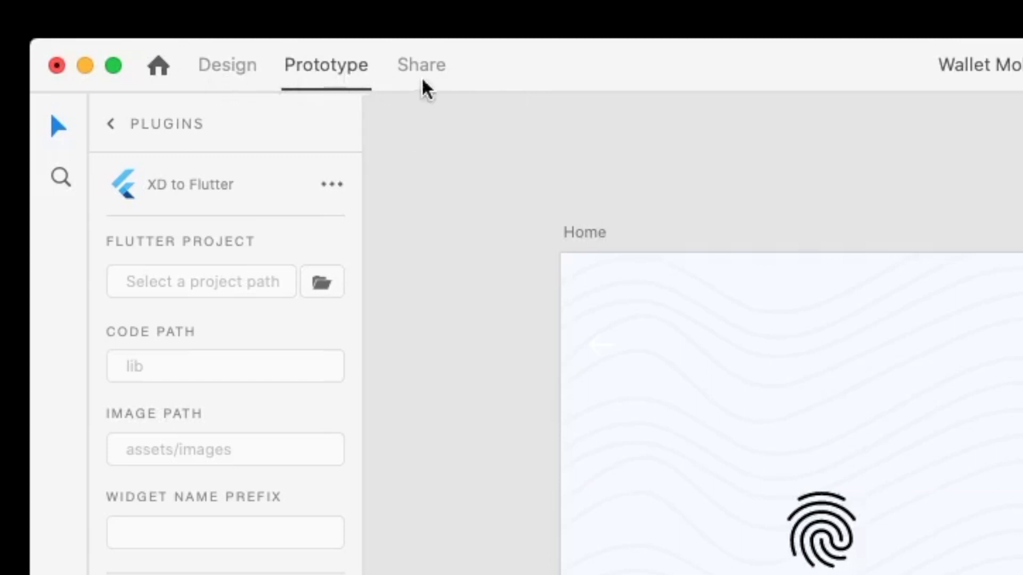
Switch to prototyping, select the Login in button on the Home artboard, and preview its tap transition to Wallet
click(228, 80)
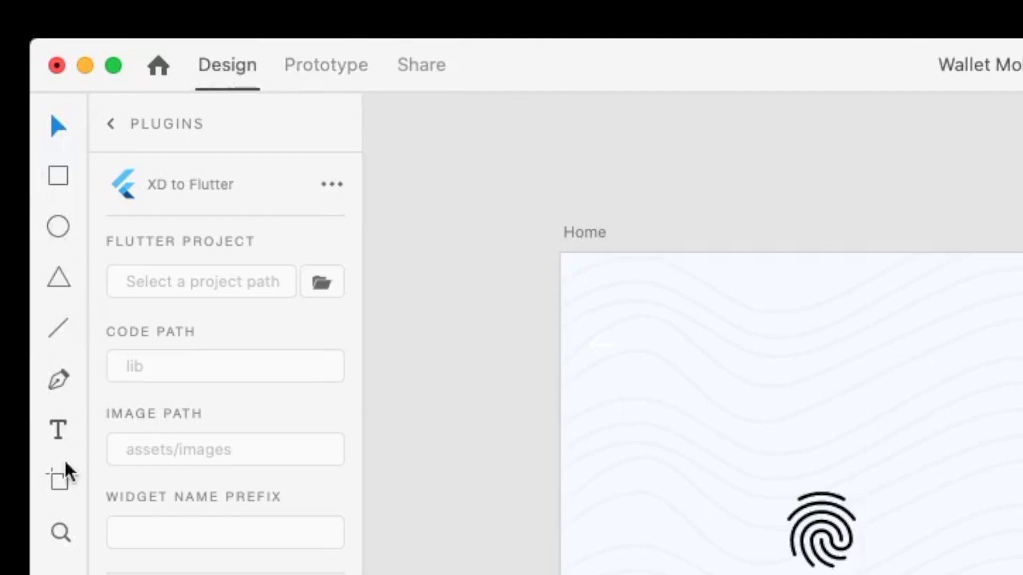
click(308, 81)
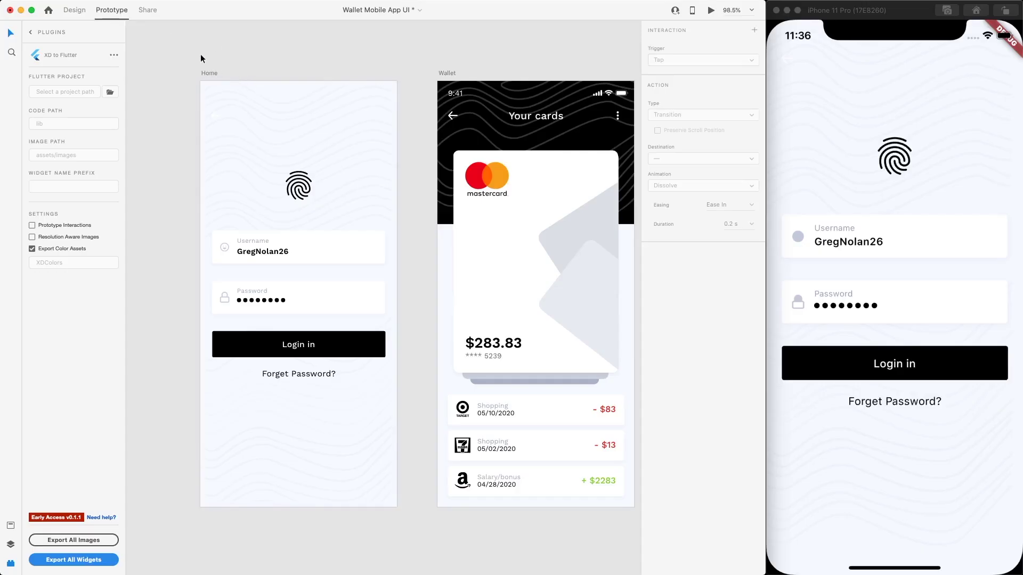
click(343, 349)
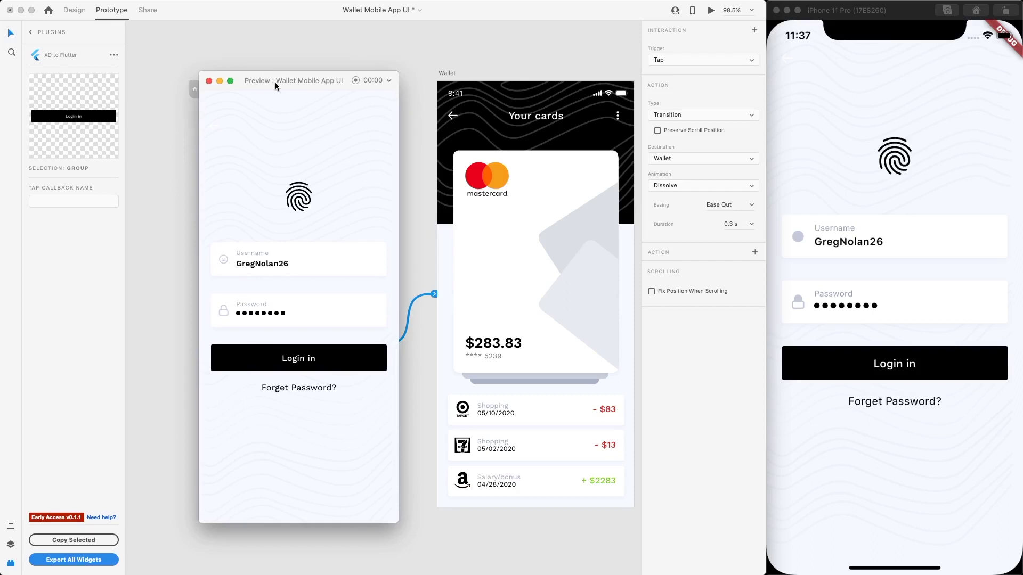
click(340, 359)
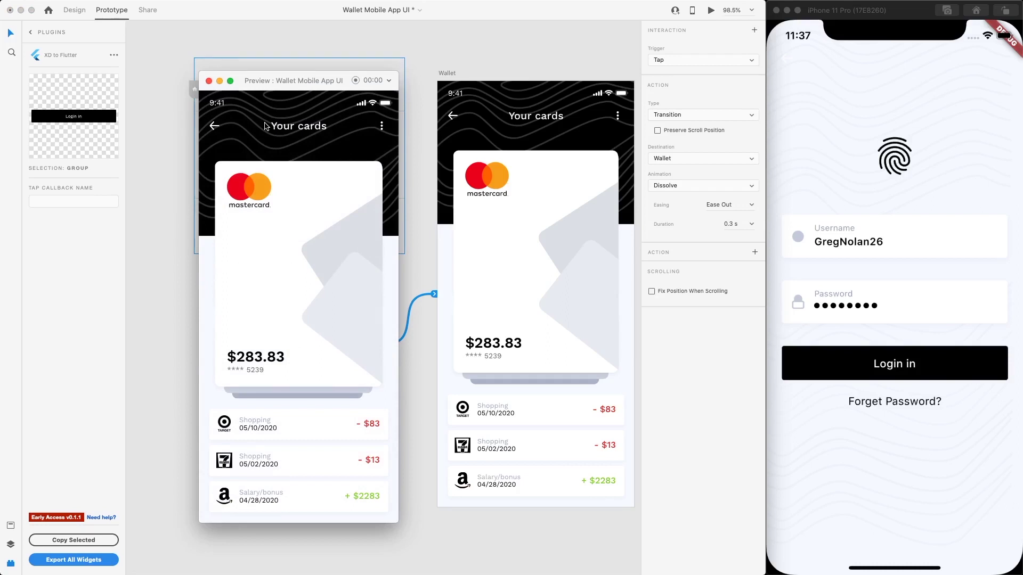
click(384, 54)
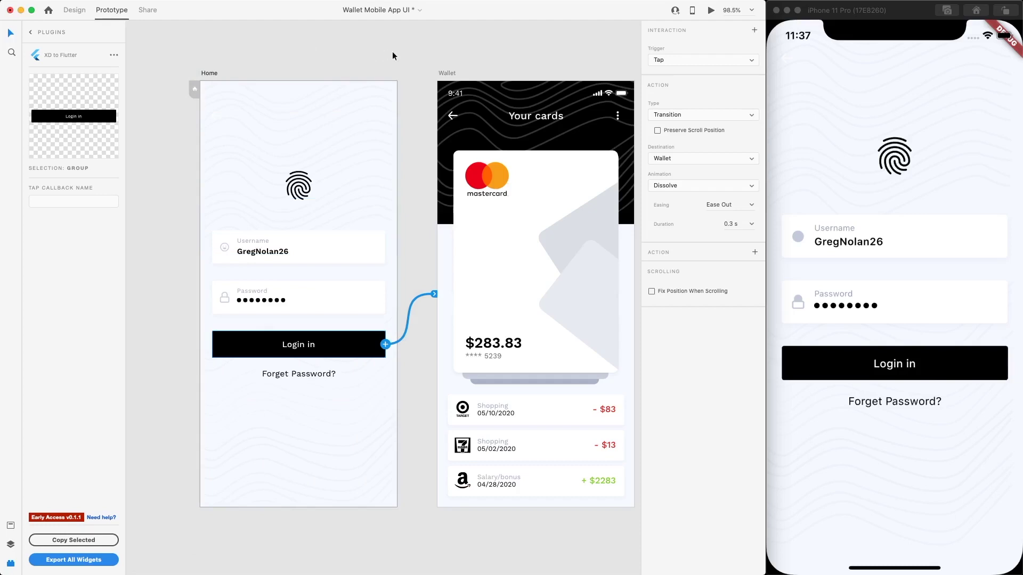
Link the Login in button on the Home artboard to the Wallet artboard with a Tap trigger and Dissolve transition
click(871, 139)
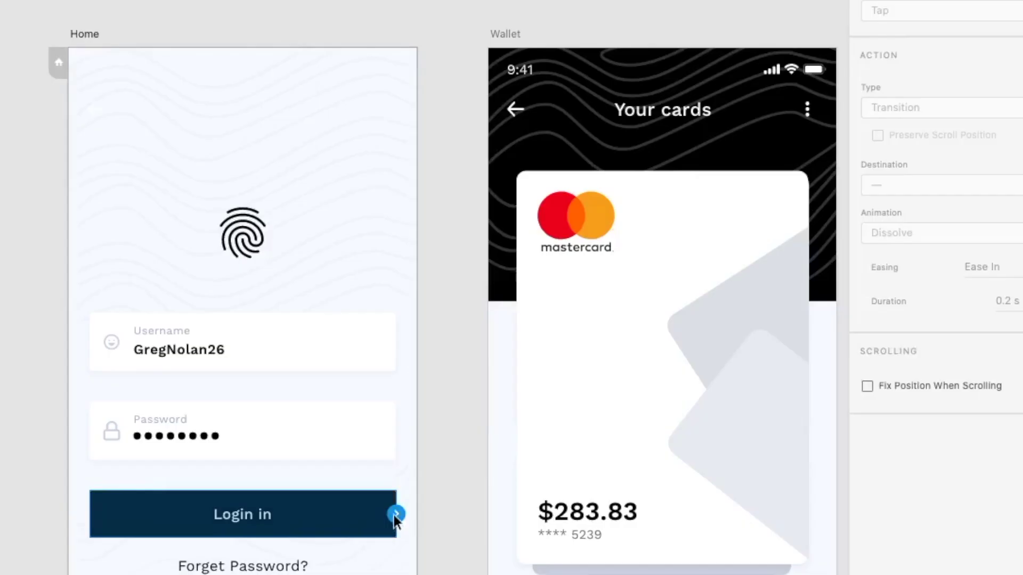
drag(385, 344, 384, 345)
drag(397, 513, 486, 457)
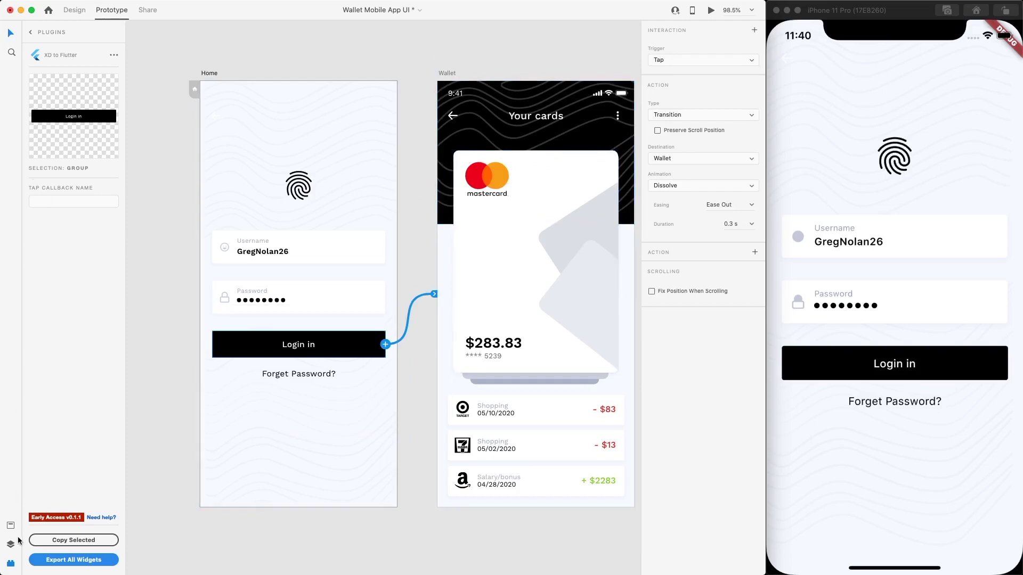
Enable Prototype Interactions in the XD to Flutter settings and export all widgets
click(187, 235)
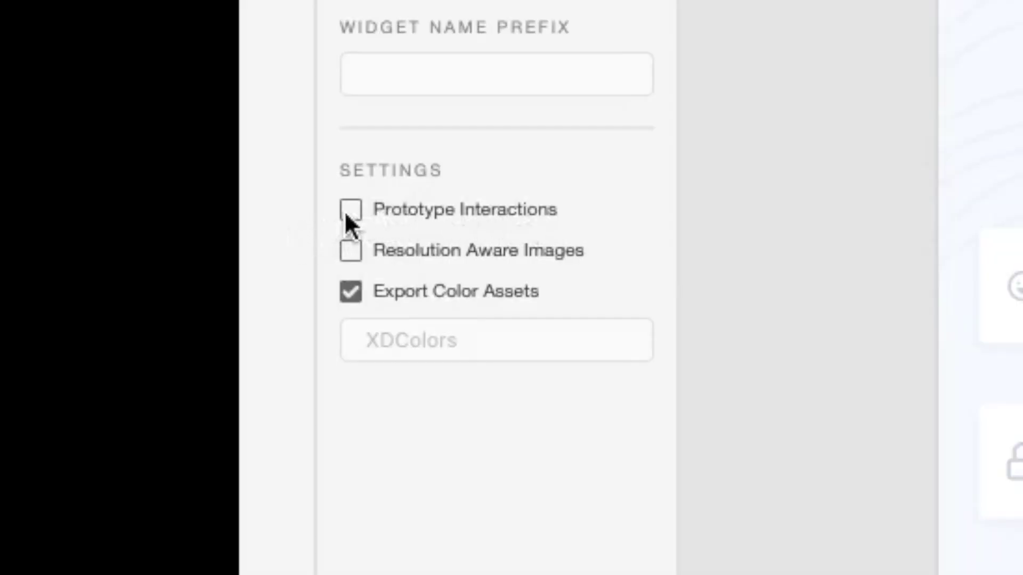
click(347, 212)
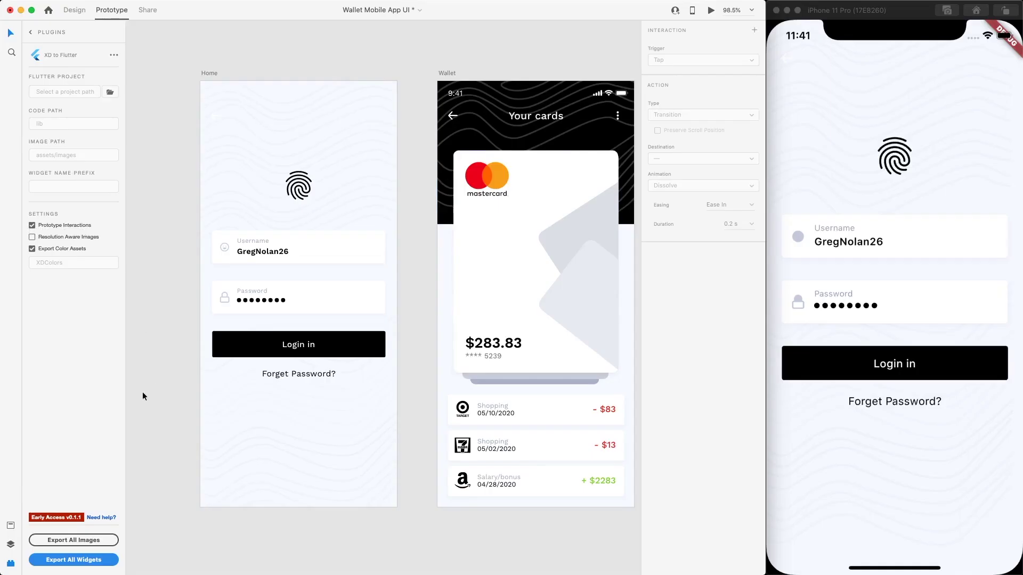
click(85, 562)
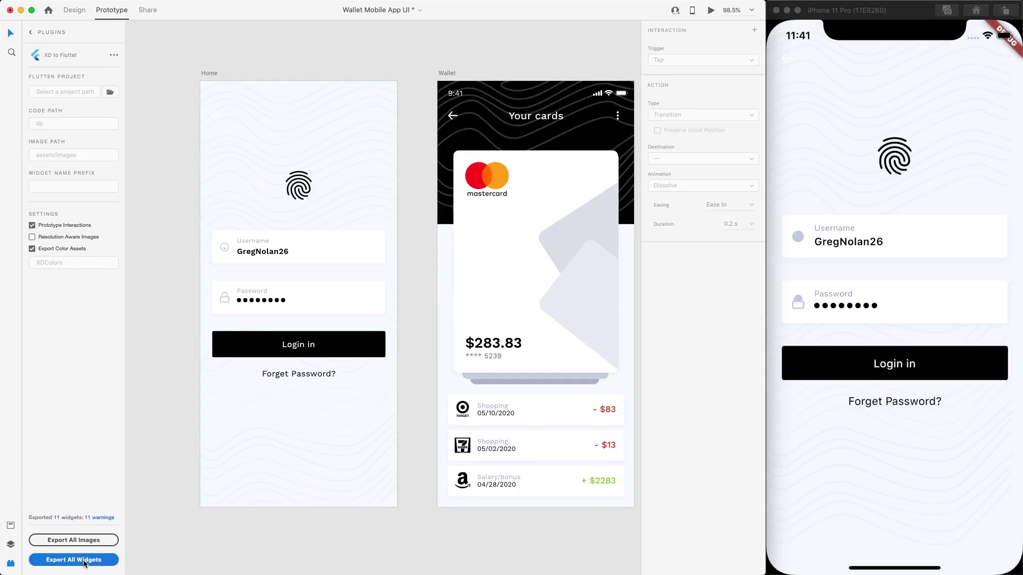
Test the Login in button's navigation to the cards screen in the iPhone simulator and return to Adobe XD
click(807, 467)
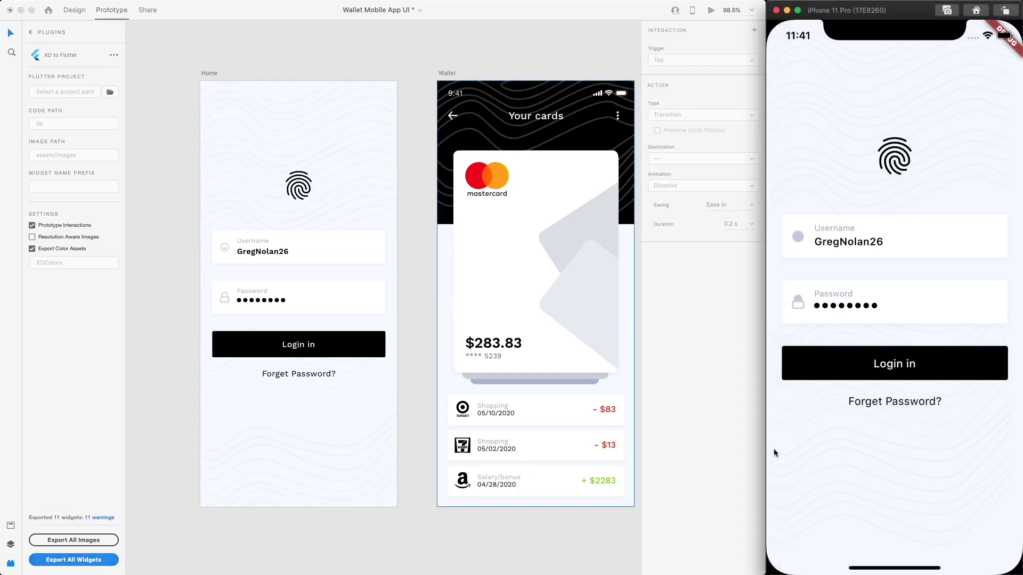
click(848, 367)
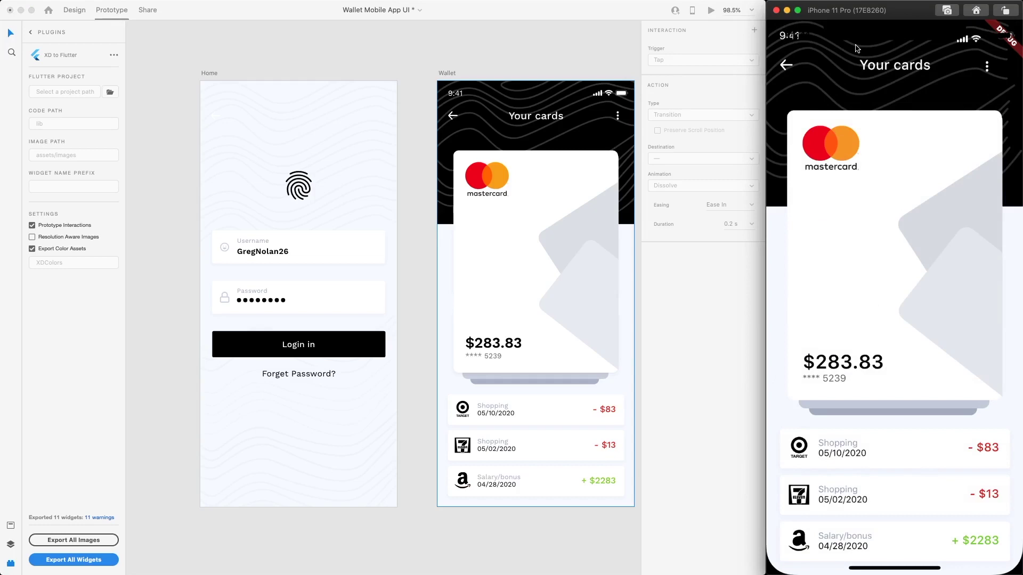
click(506, 49)
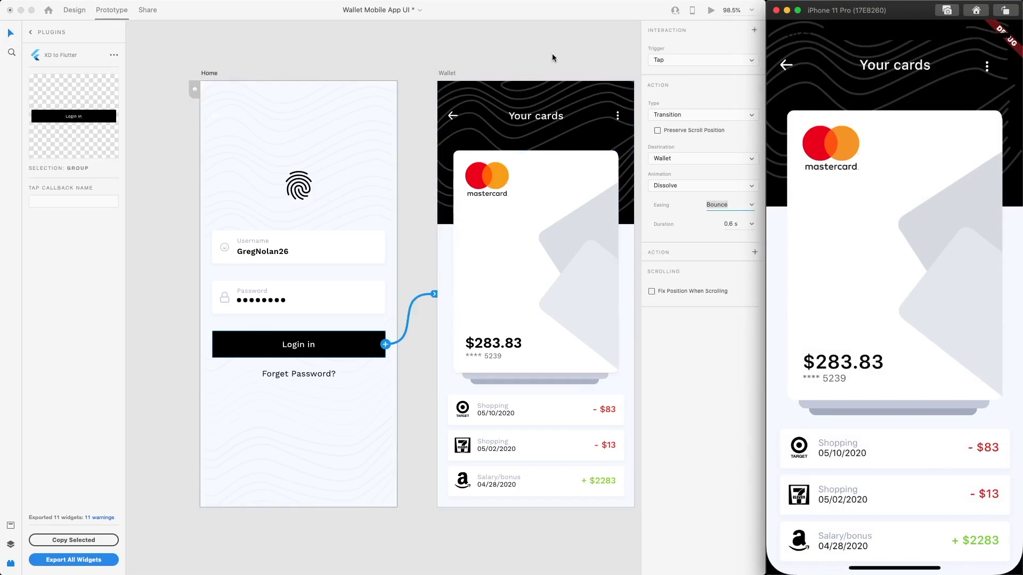
Link the back arrow on the Wallet artboard to the Home artboard and export all widgets to Flutter
click(453, 116)
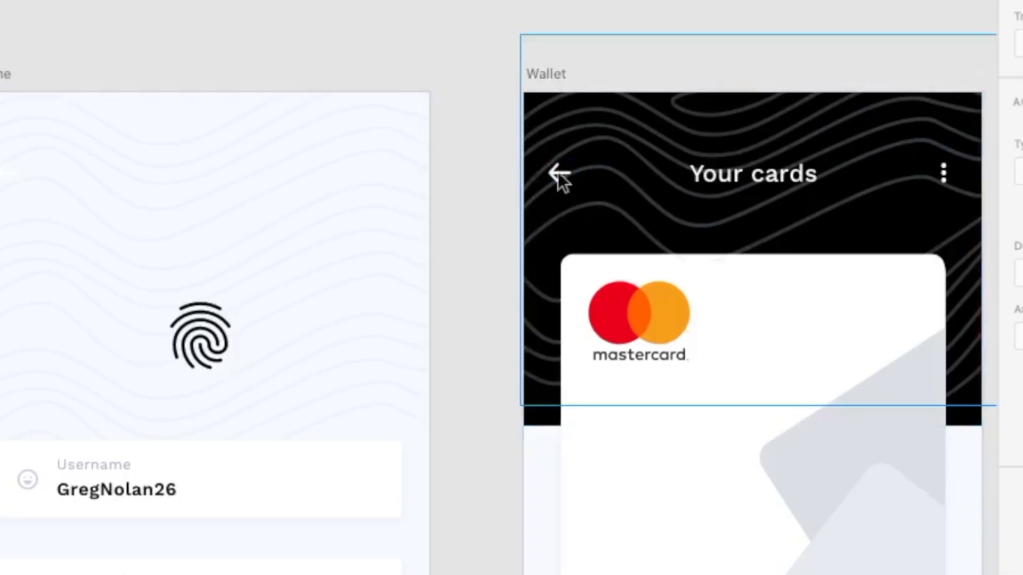
click(559, 174)
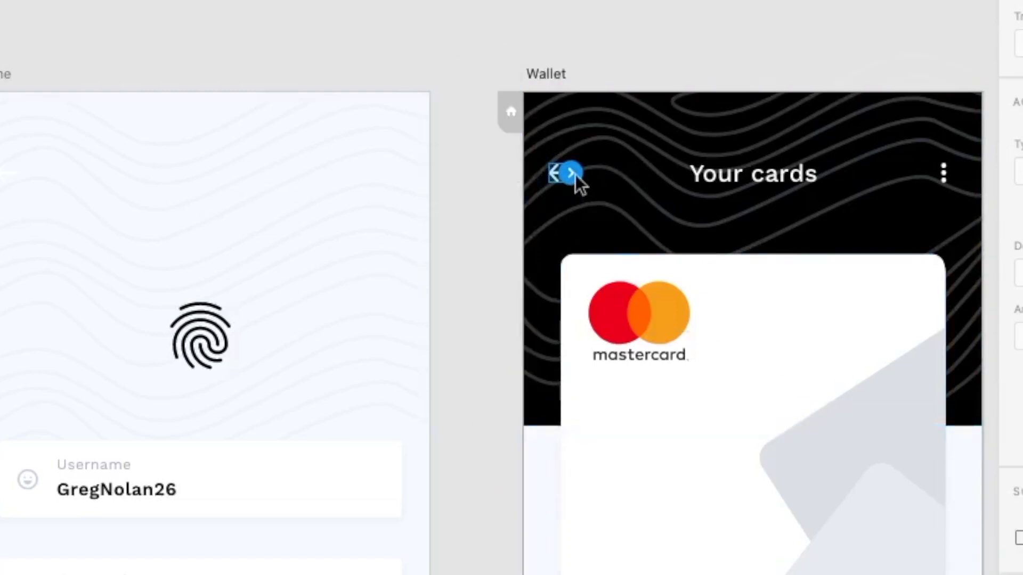
drag(573, 172, 425, 315)
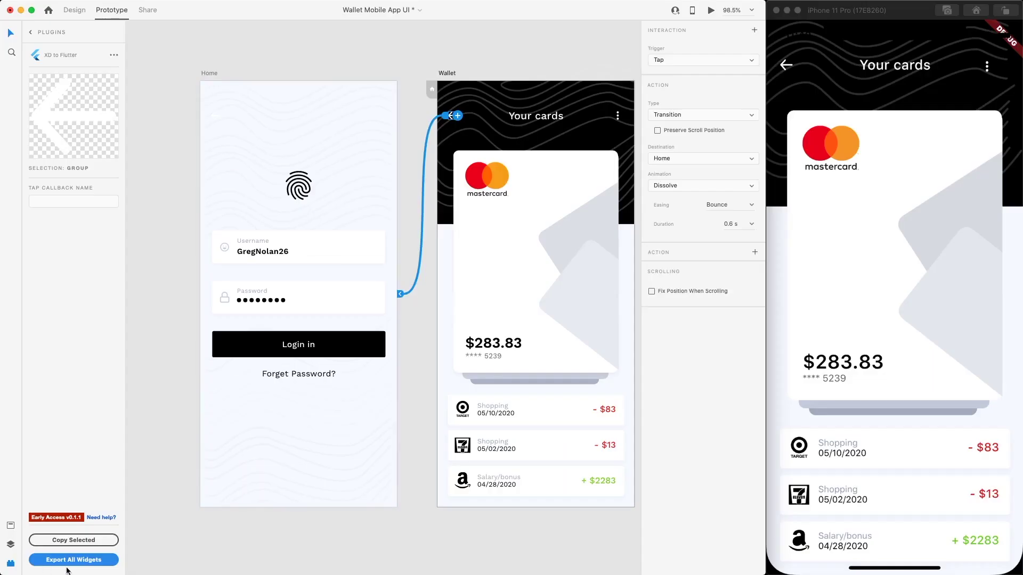
click(67, 565)
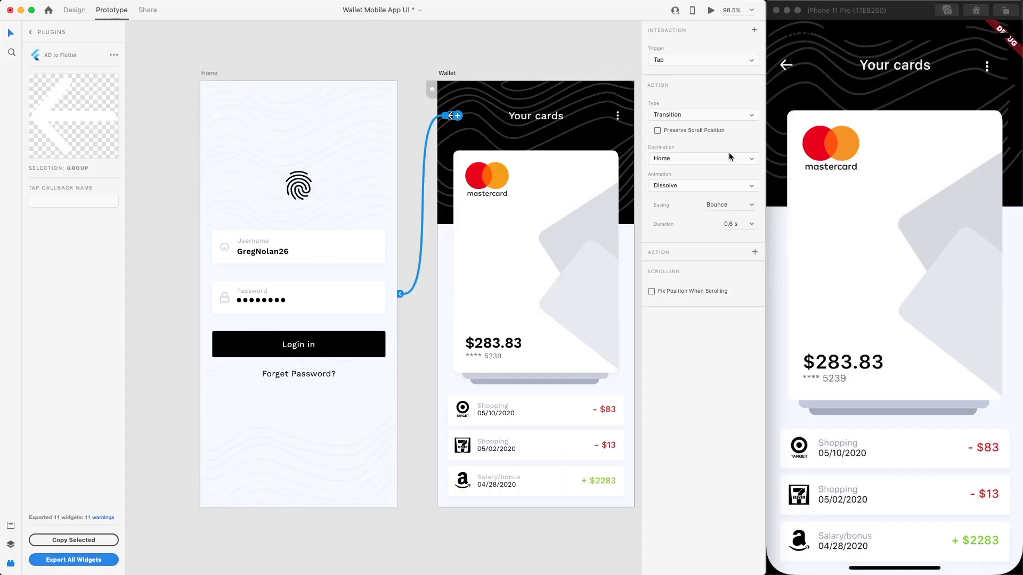
click(808, 94)
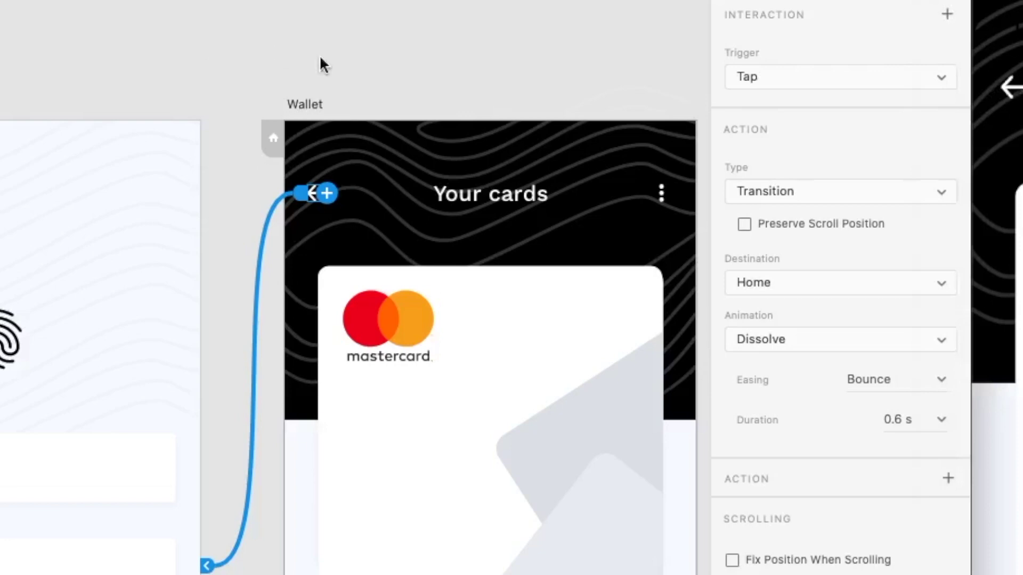
Switch to design mode and bring the back arrow on the Wallet artboard to the front
click(233, 199)
click(314, 192)
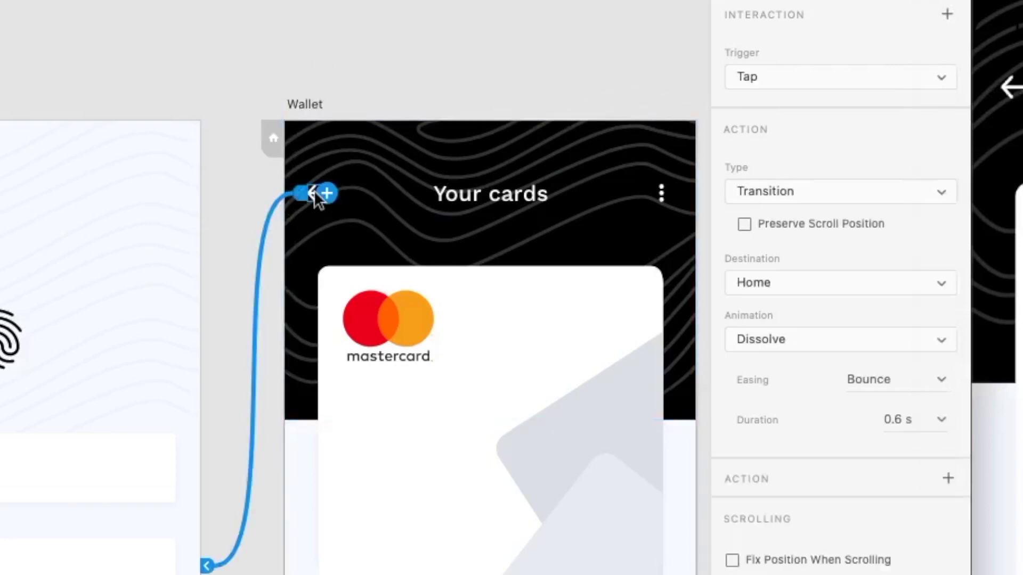
key(super+1)
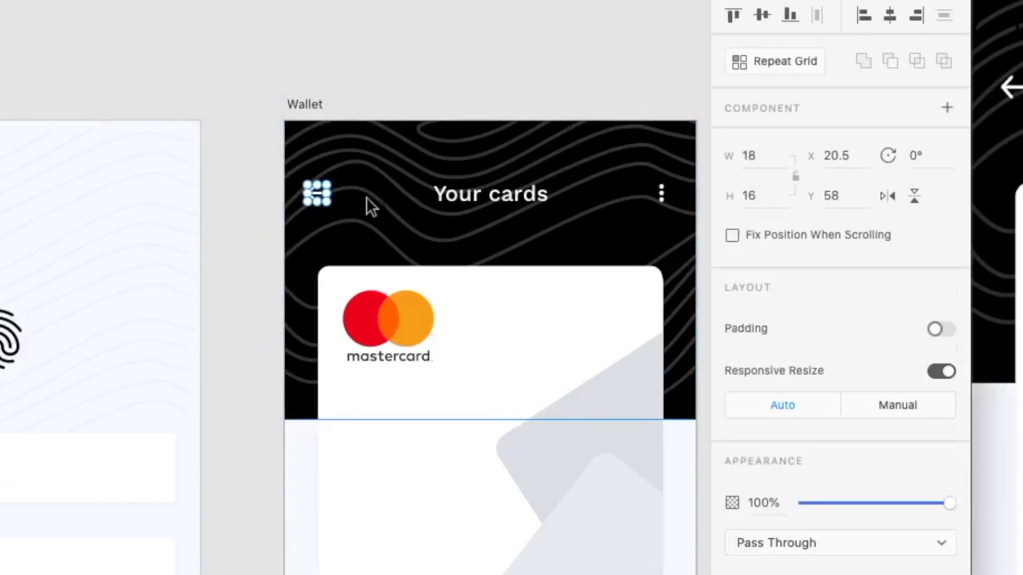
click(347, 193)
key(2)
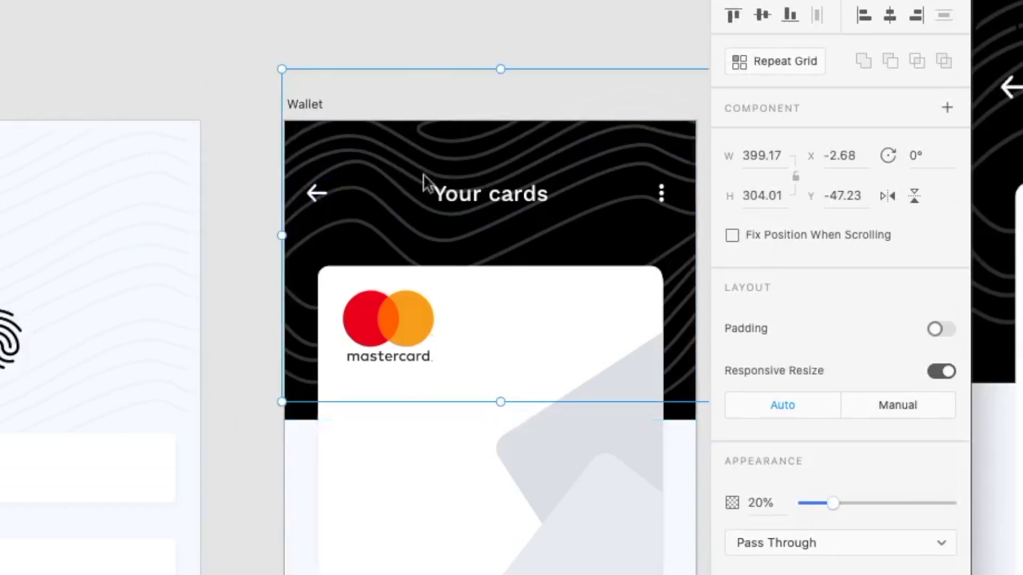
double_click(310, 191)
click(261, 172)
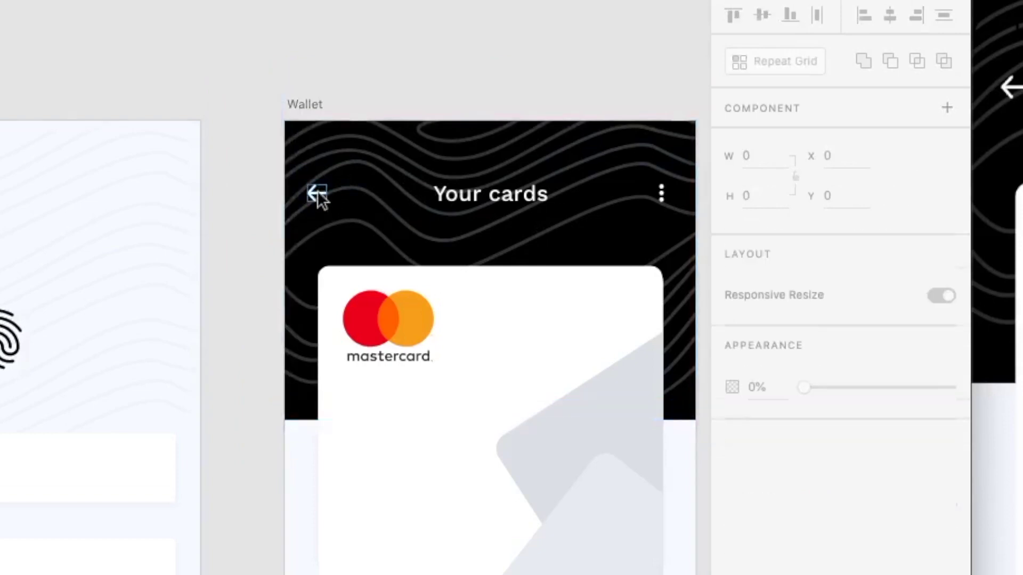
double_click(319, 194)
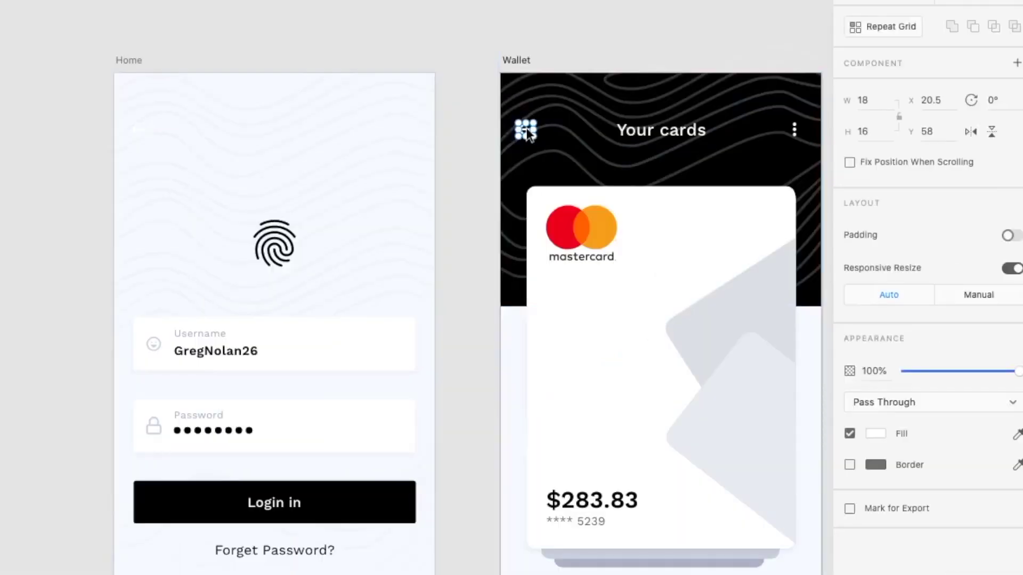
right_click(527, 133)
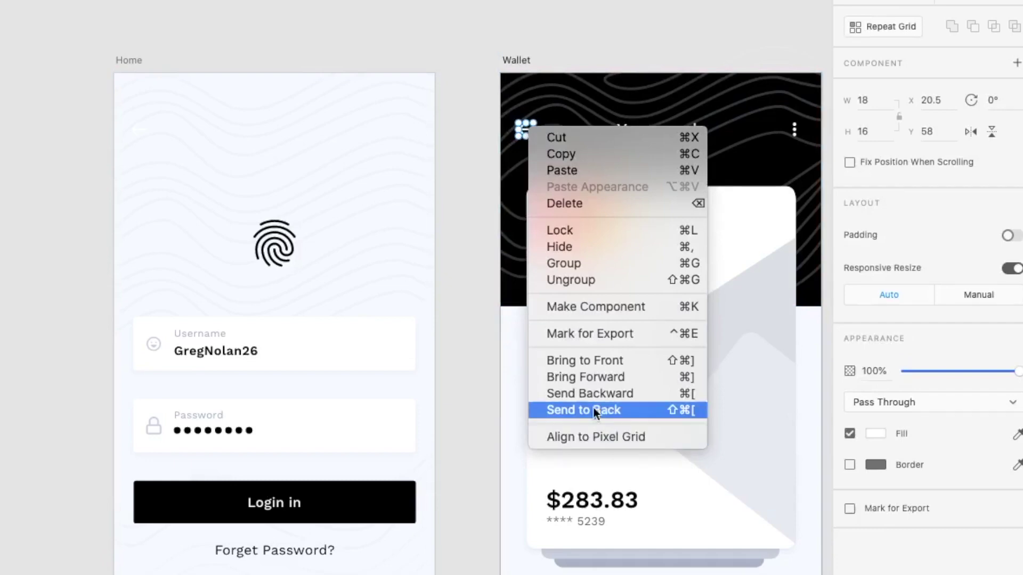
click(590, 364)
click(488, 108)
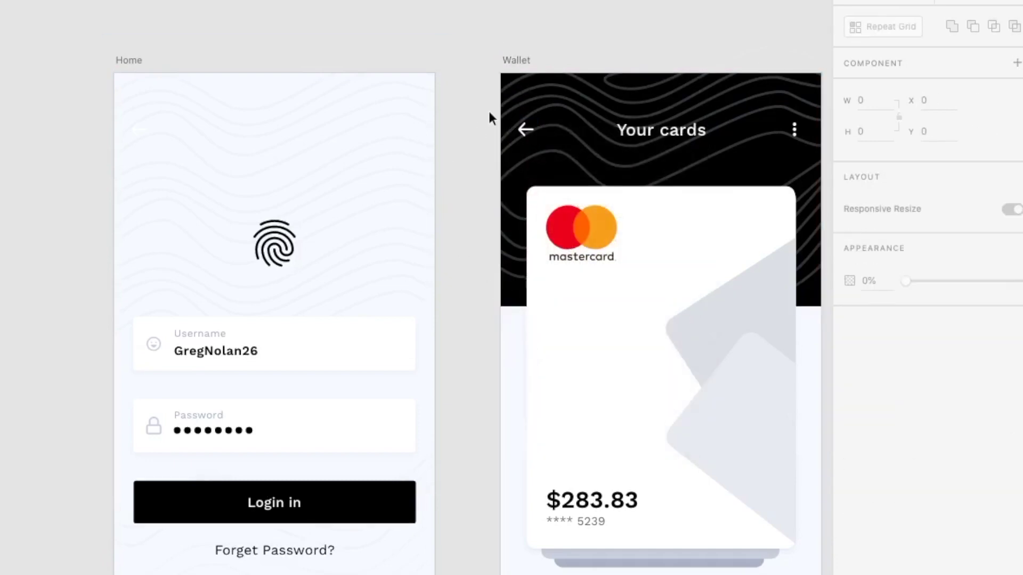
Select the Wallet back arrow, return to prototyping, and export all widgets again
double_click(526, 132)
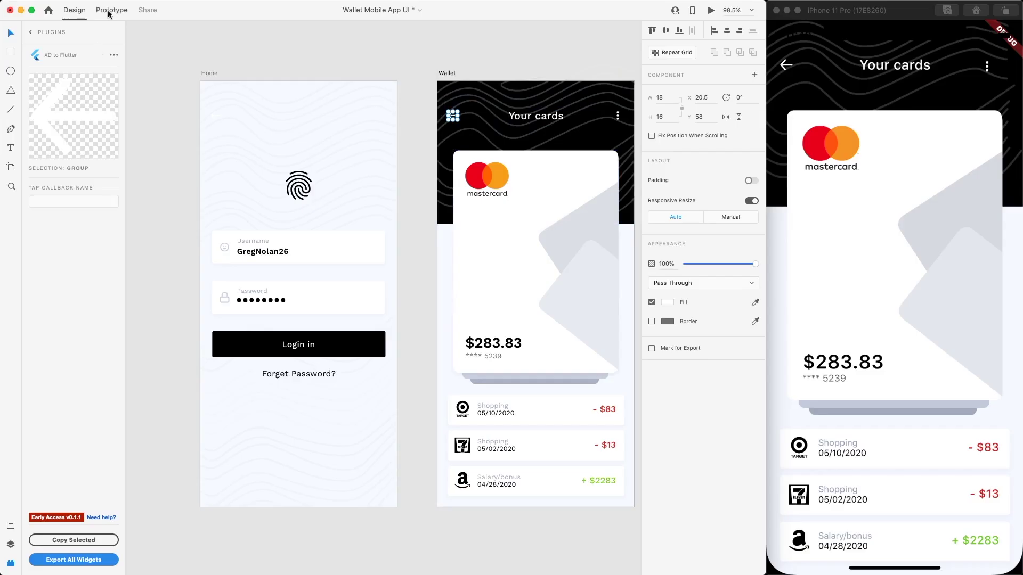
click(111, 10)
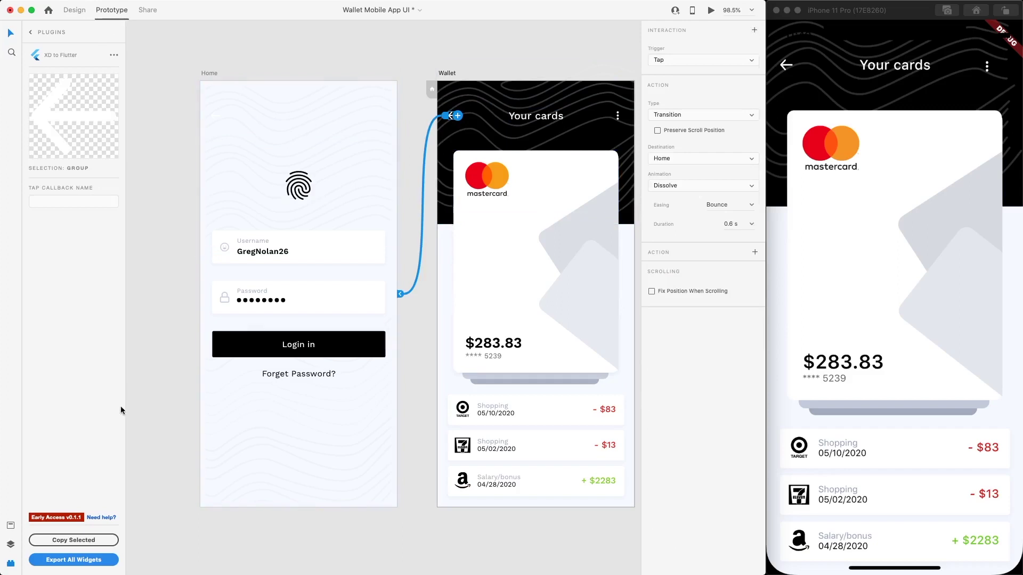
click(72, 563)
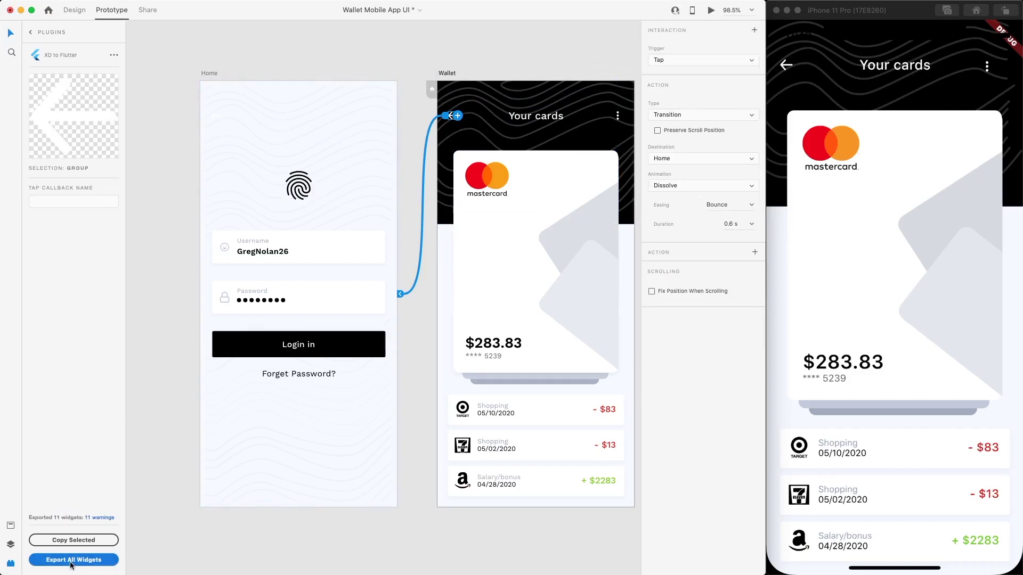
Test the back arrow's navigation to the login screen in the iPhone simulator and return to Adobe XD
click(836, 113)
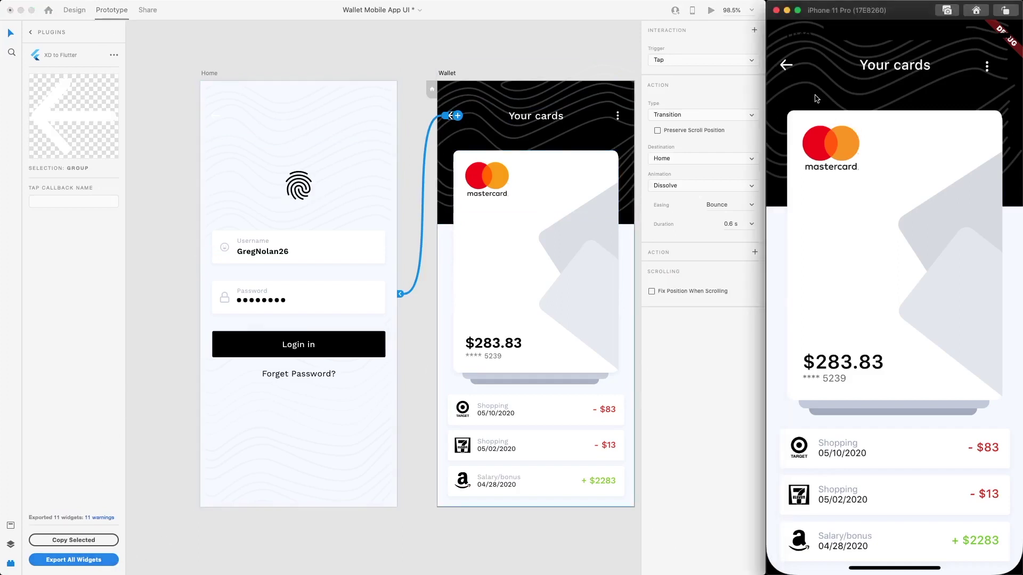
click(785, 65)
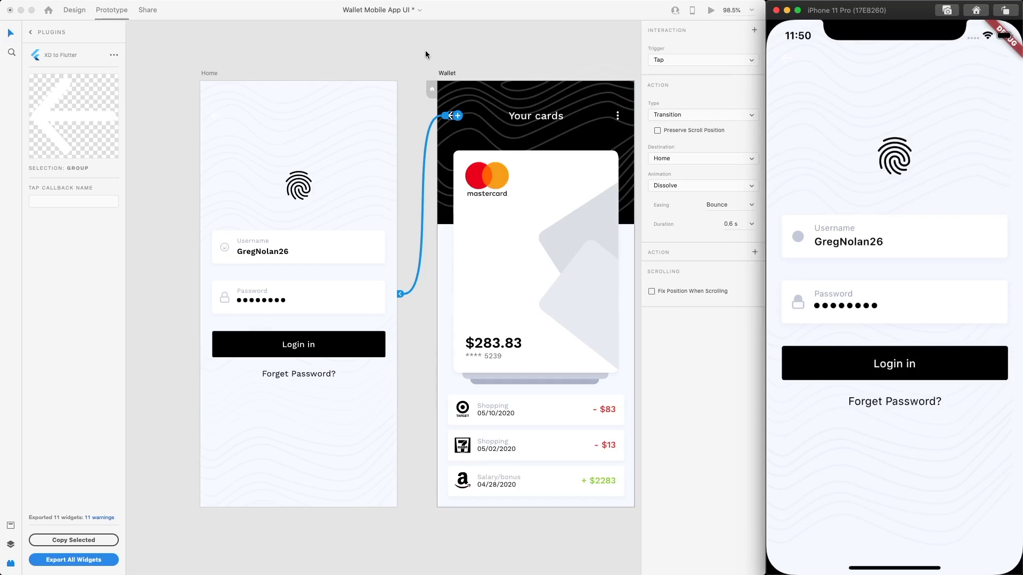
click(694, 243)
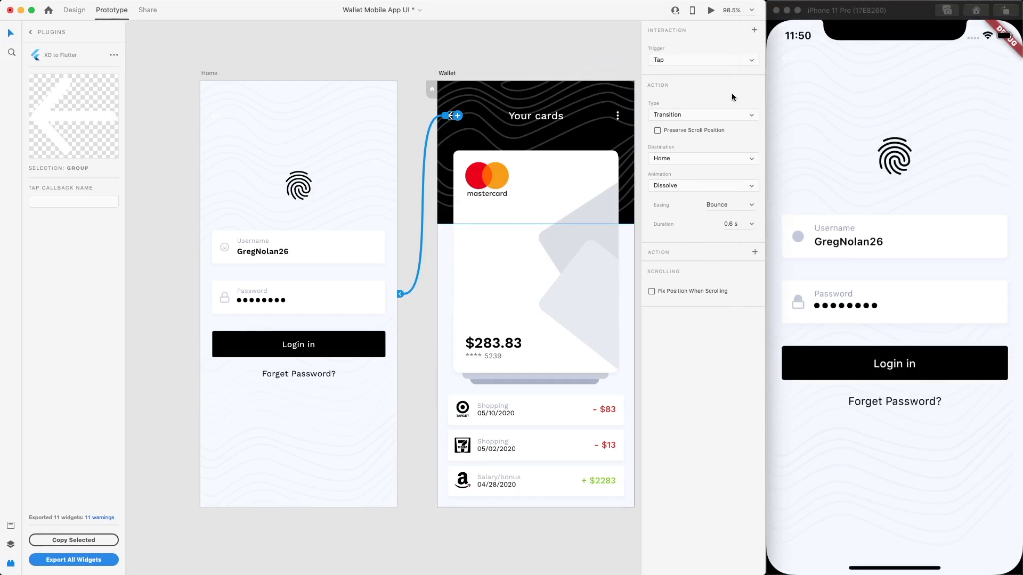
Change the animation of the Login in button's transition to Slide Left
click(354, 344)
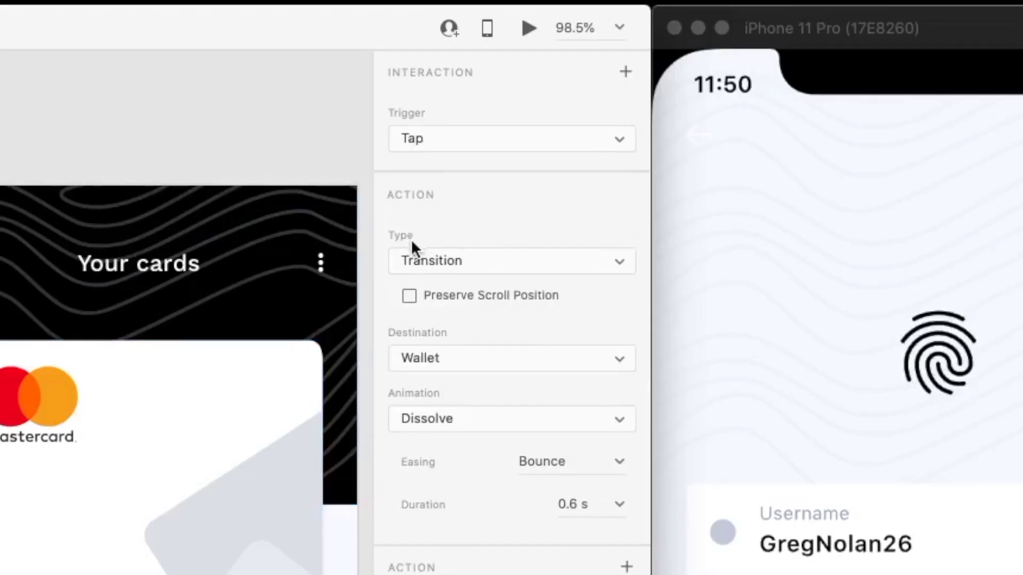
click(418, 260)
click(430, 260)
click(443, 418)
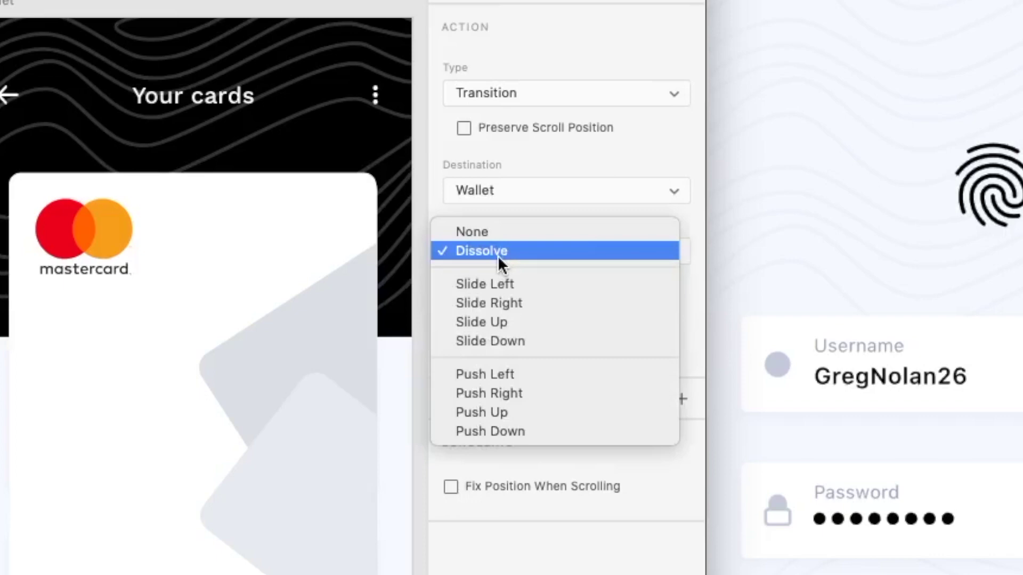
click(497, 254)
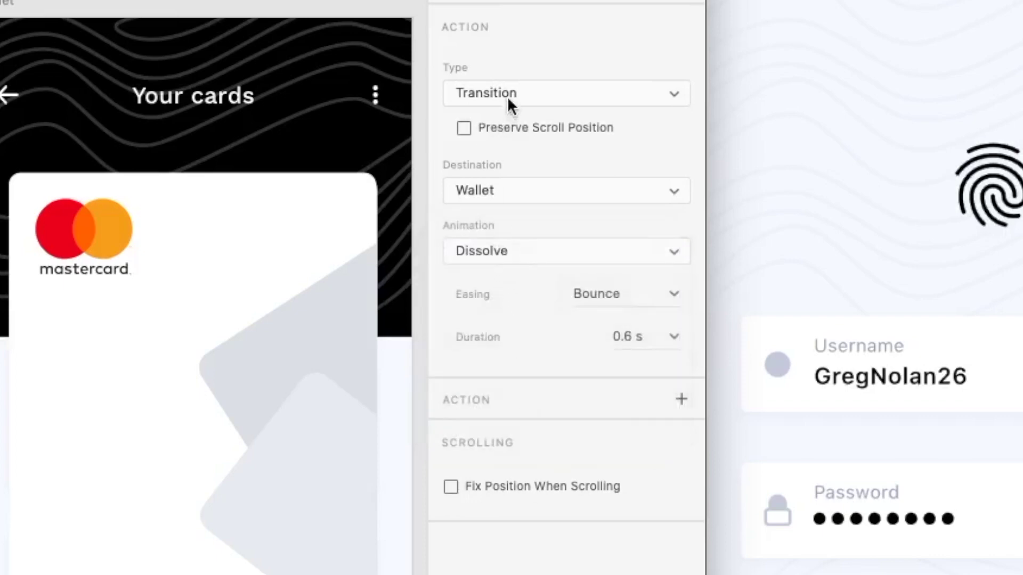
click(512, 251)
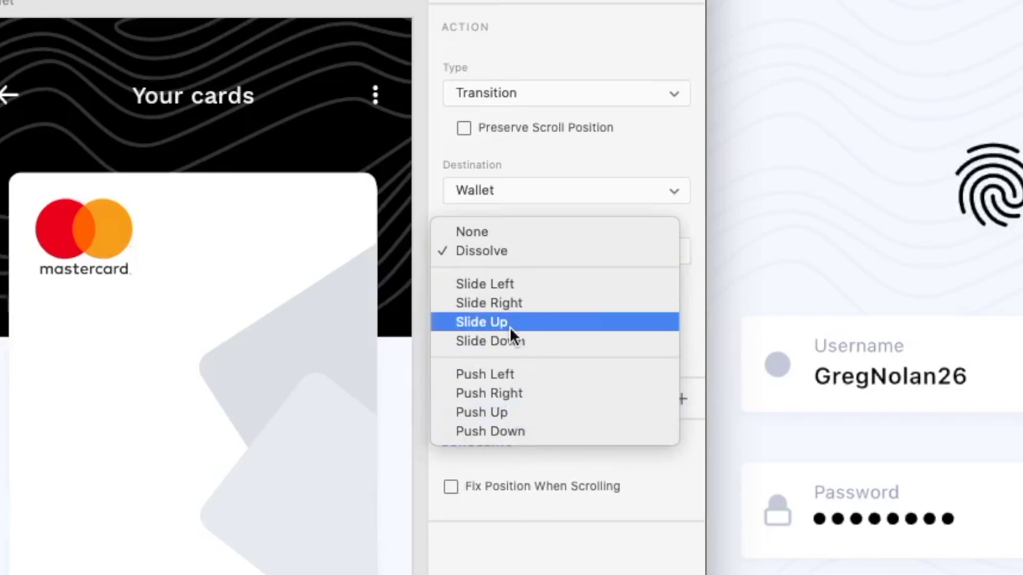
click(495, 289)
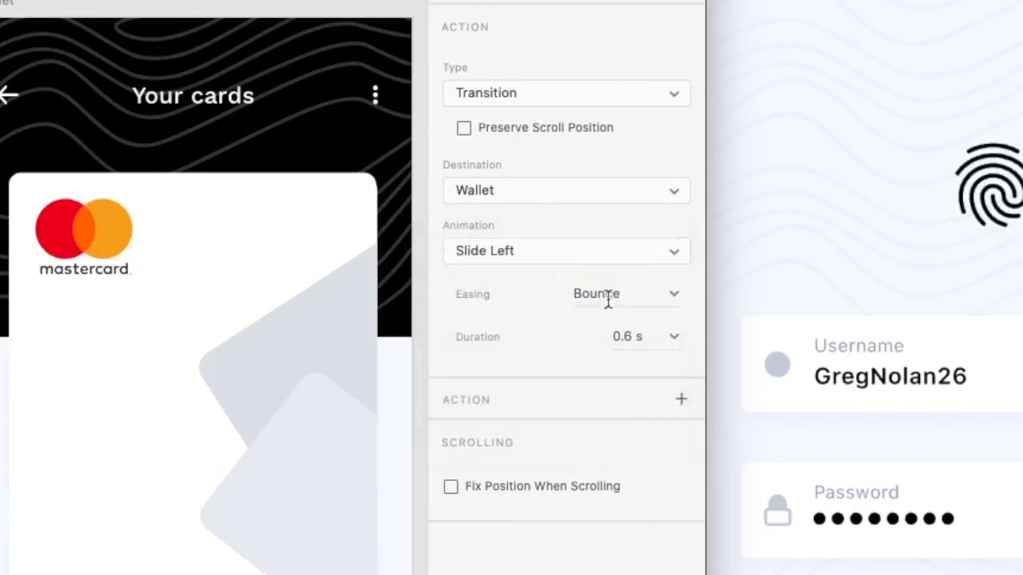
Set the Login in transition's easing to Ease In-Out and its duration to 0.4 s
click(673, 296)
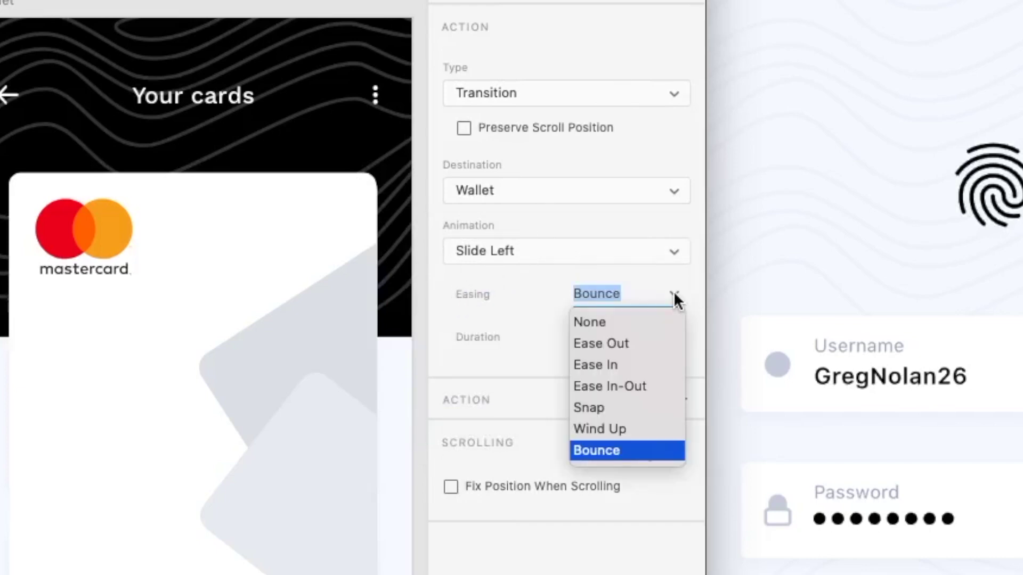
click(611, 387)
click(676, 338)
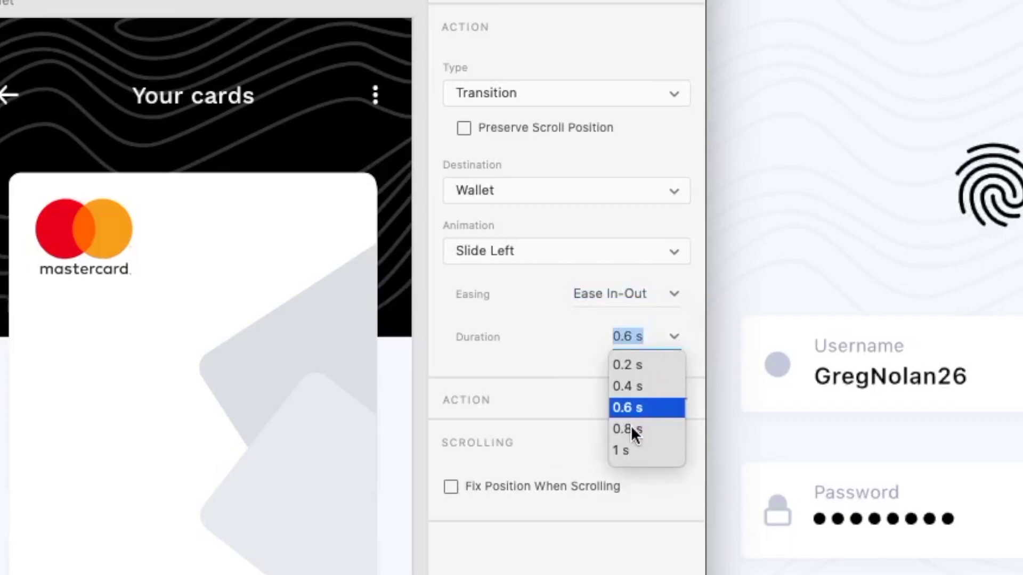
click(631, 427)
click(674, 341)
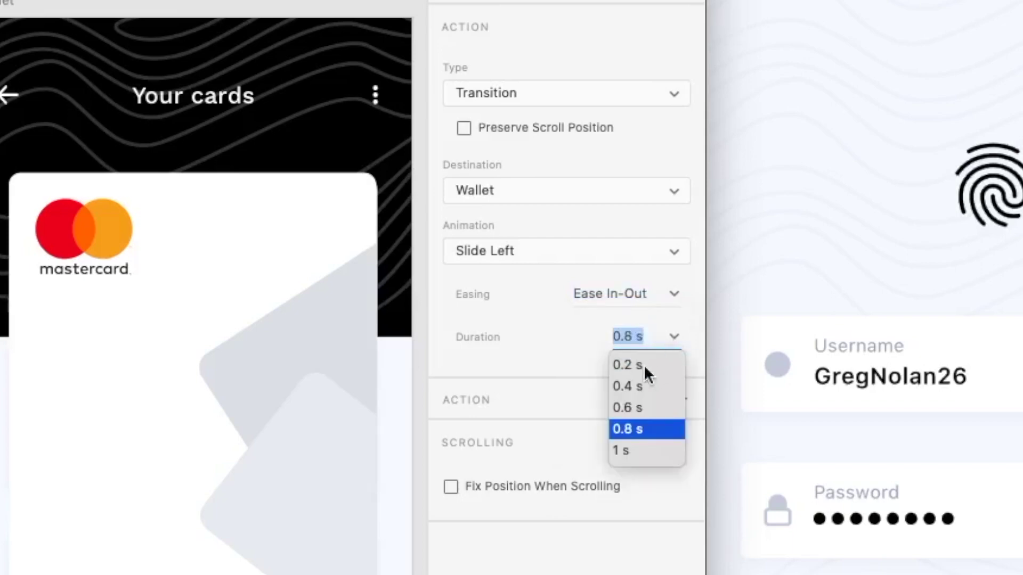
click(627, 384)
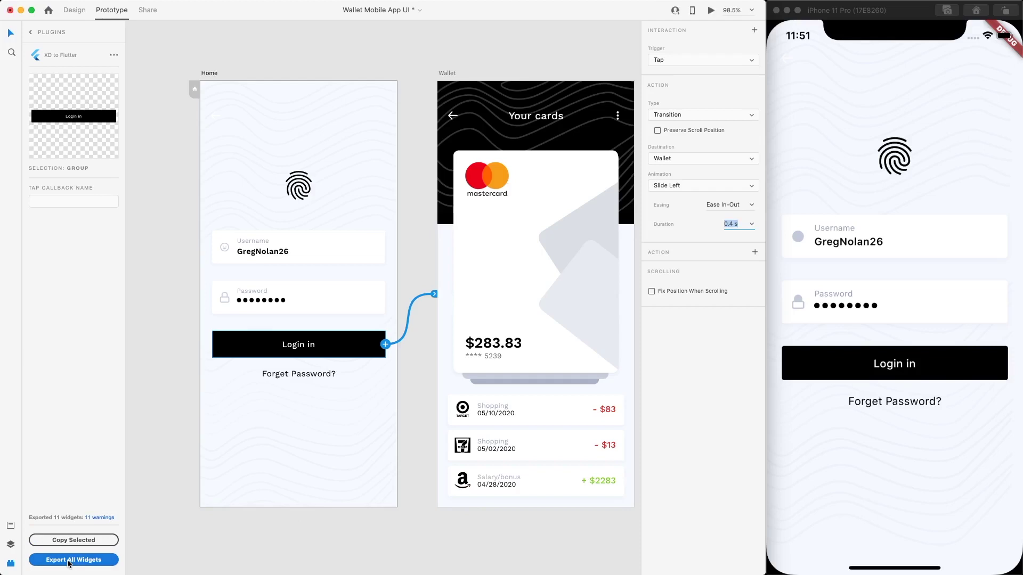
Test the Login in button's slide transition to the cards screen in the iPhone simulator
click(849, 474)
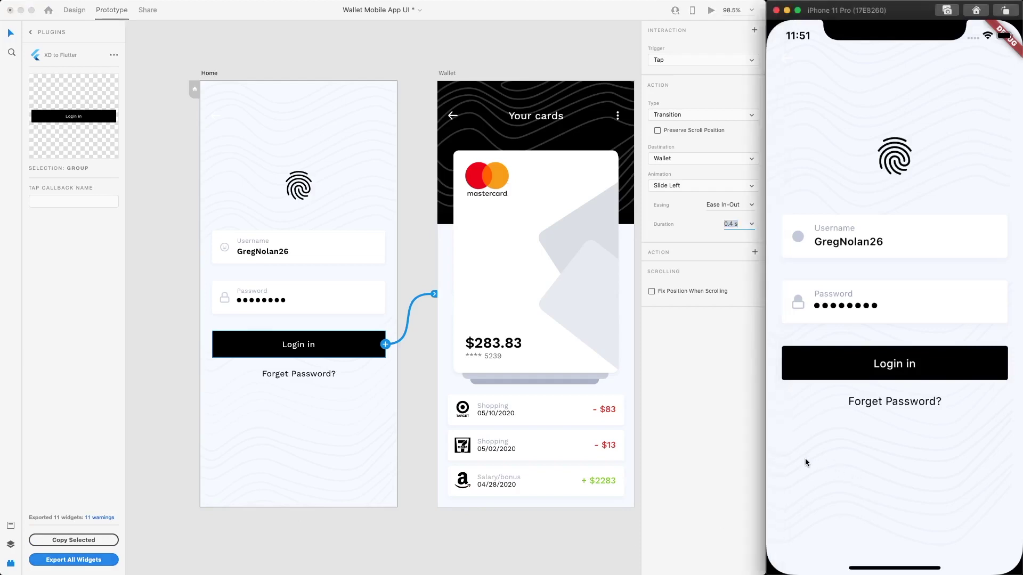
click(862, 369)
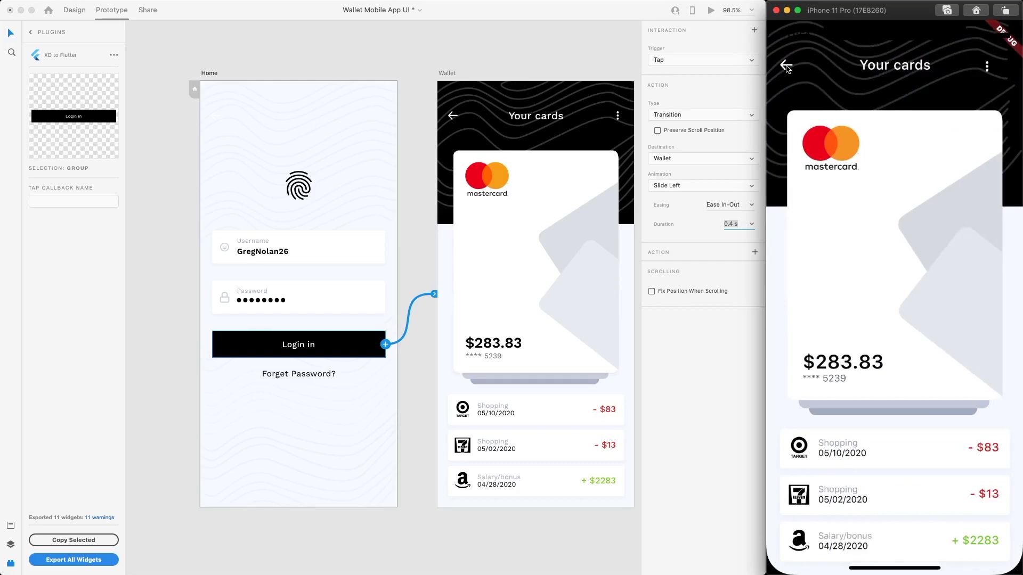
In Adobe XD, set the Wallet back arrow's transition to Slide Right with Wind Up easing and a 1 s duration
click(452, 117)
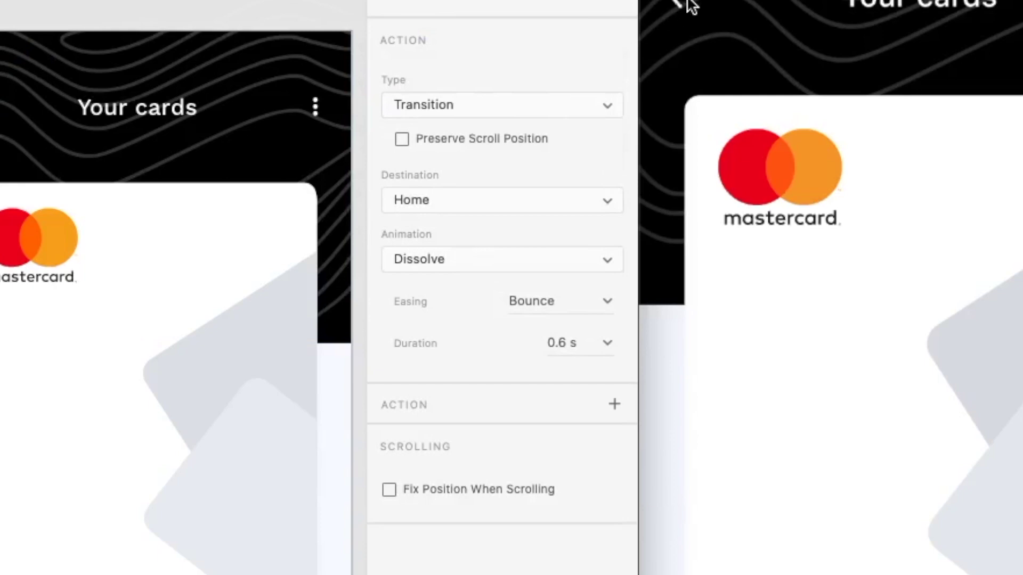
click(485, 259)
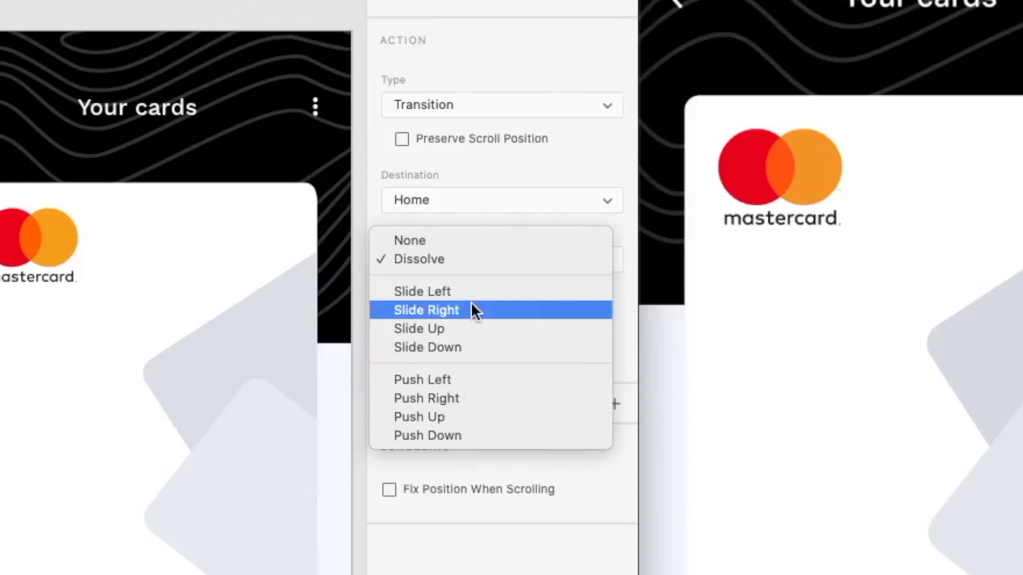
click(471, 310)
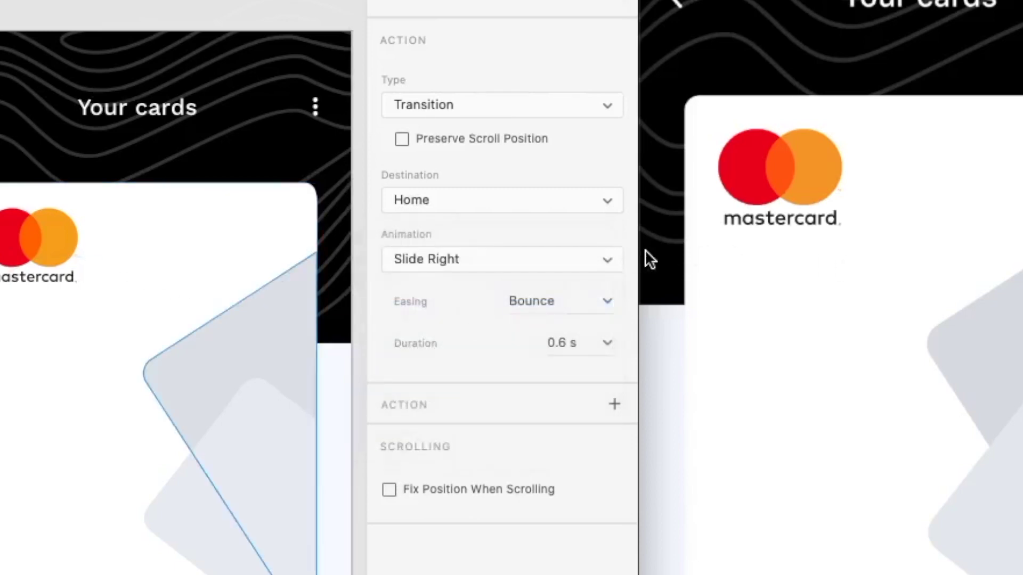
click(607, 304)
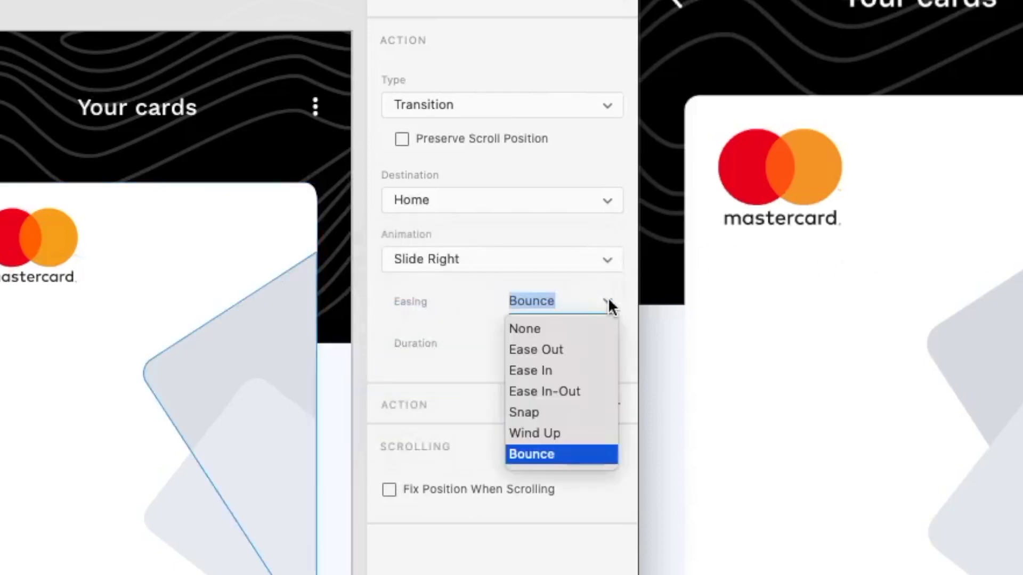
click(550, 438)
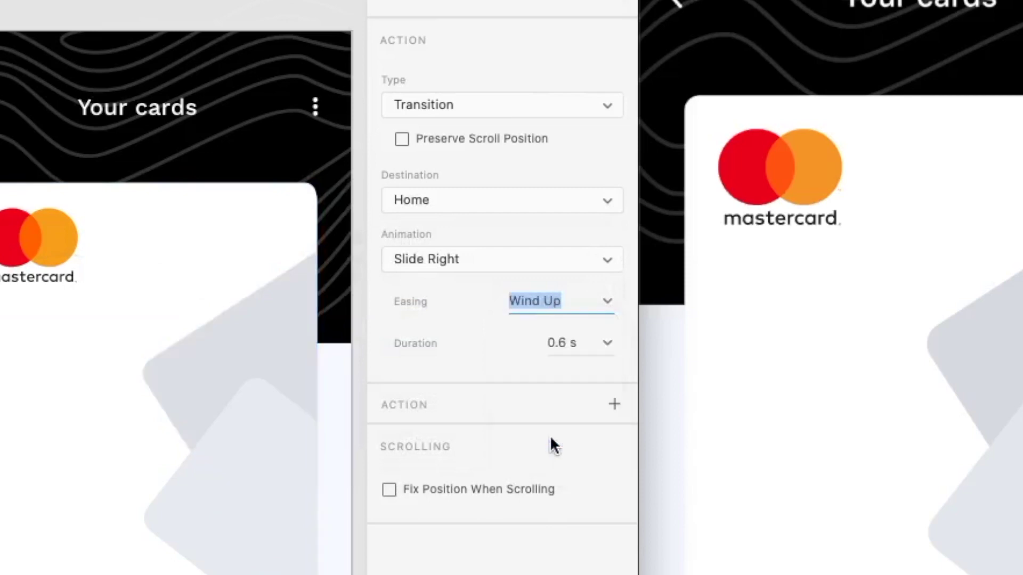
click(606, 343)
click(564, 457)
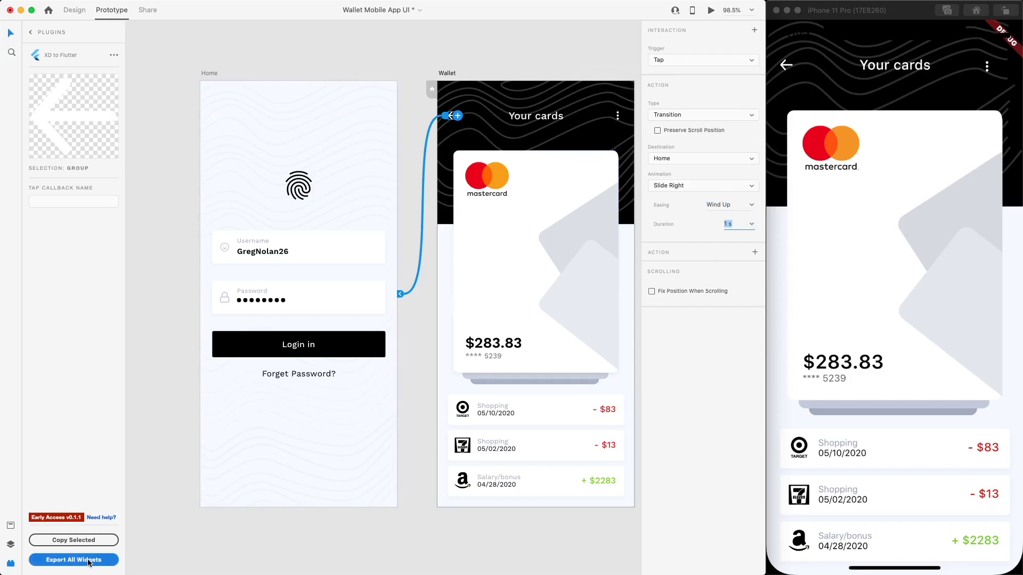
Export all widgets to Flutter and test the cards screen's back arrow transition to the login screen in the iPhone simulator
click(88, 560)
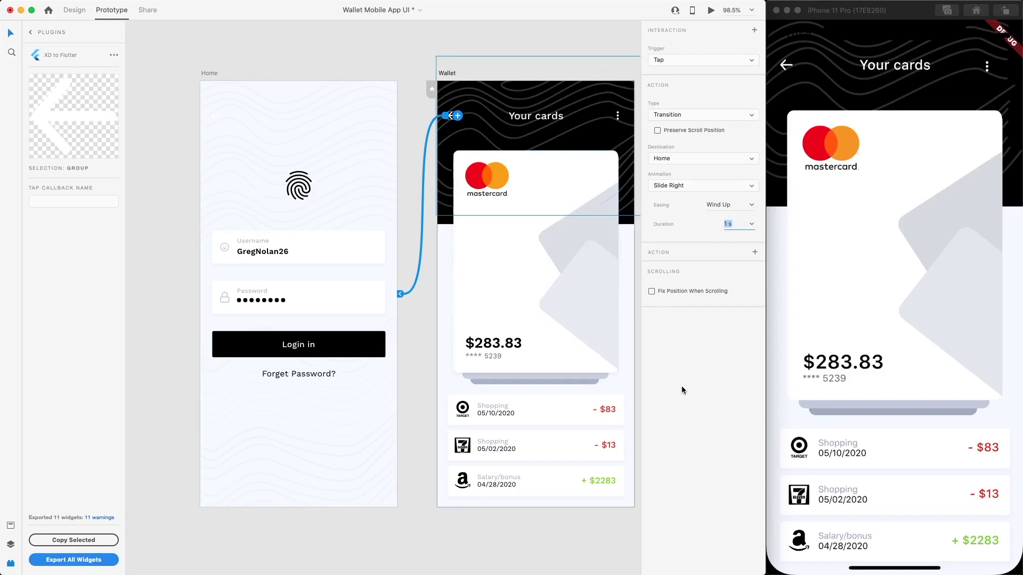
click(786, 78)
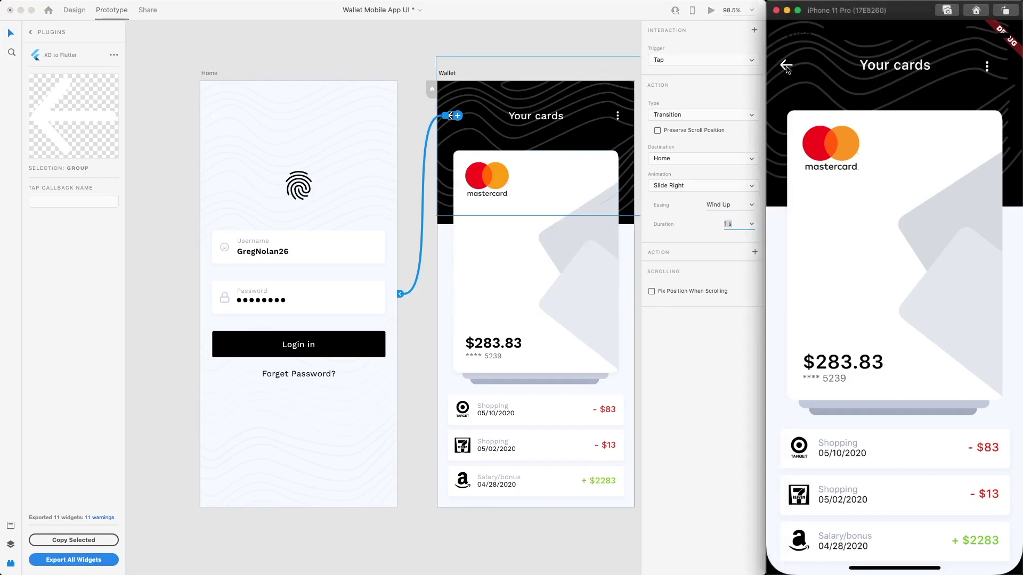
click(786, 66)
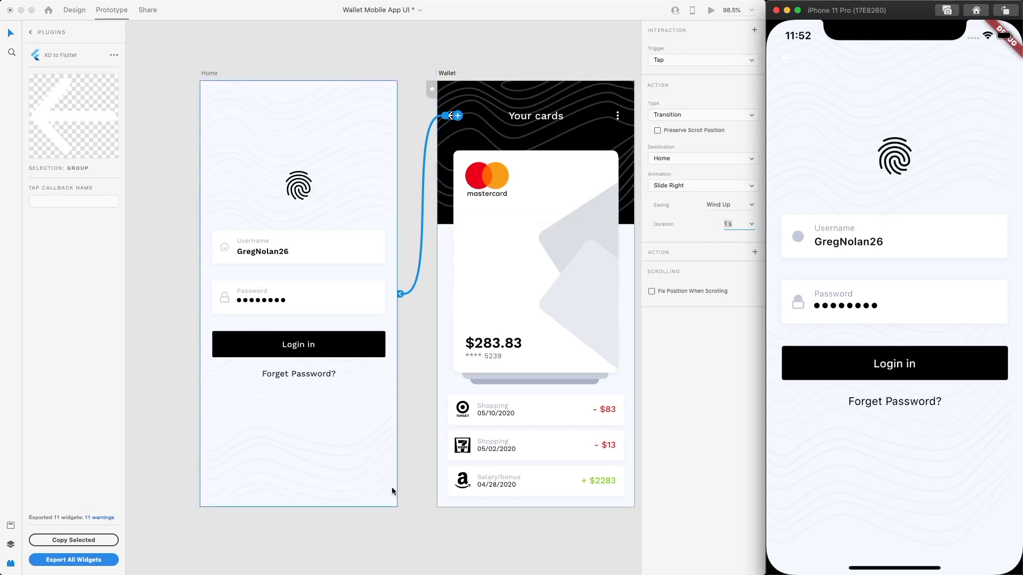
click(264, 33)
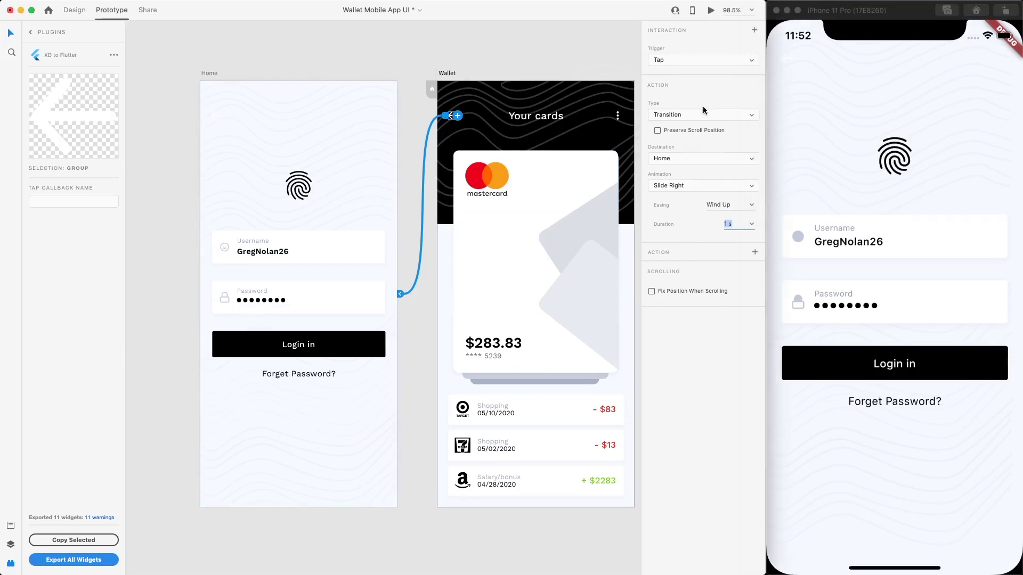
click(706, 185)
click(695, 321)
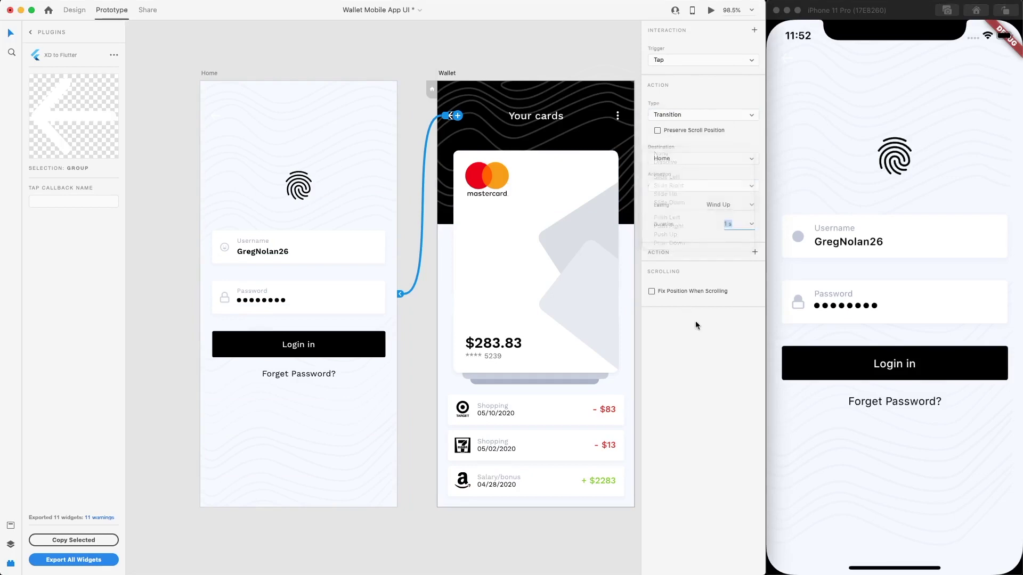
click(752, 209)
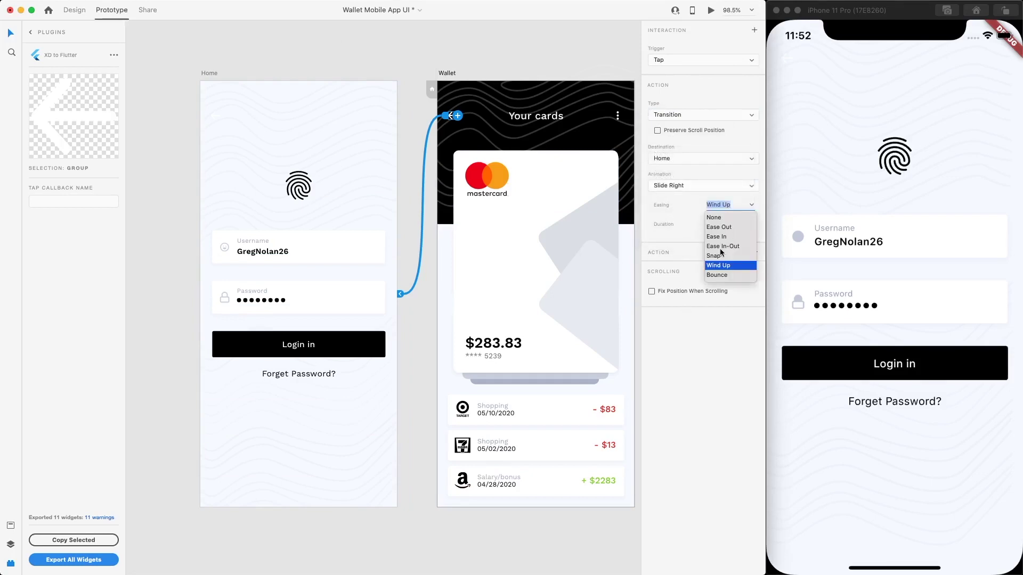
click(711, 367)
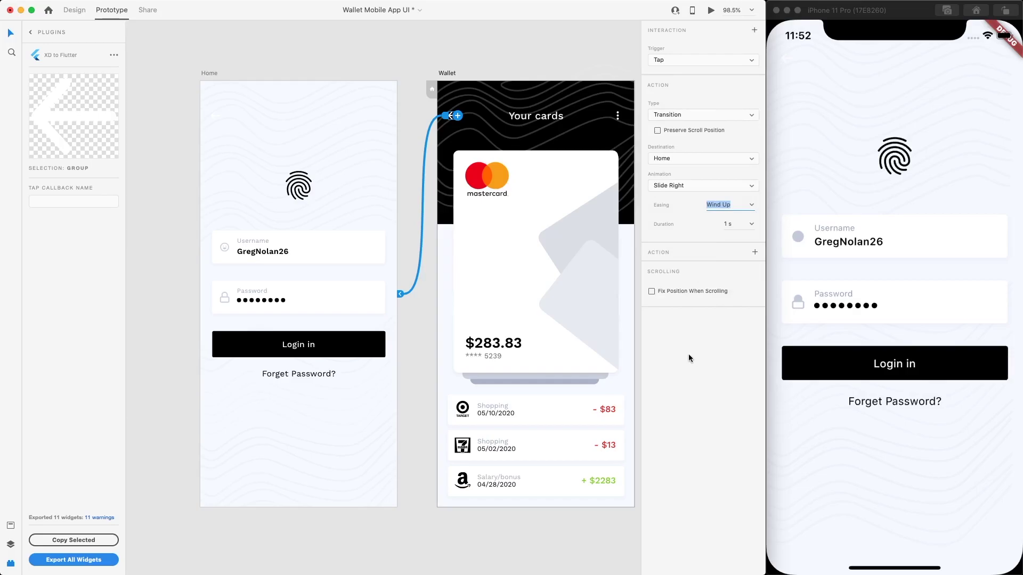